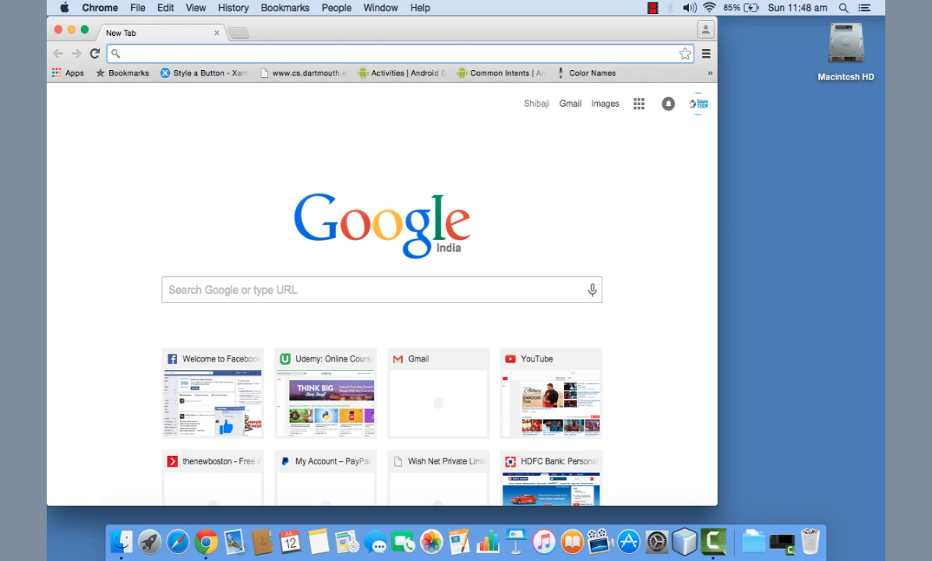
type("code")
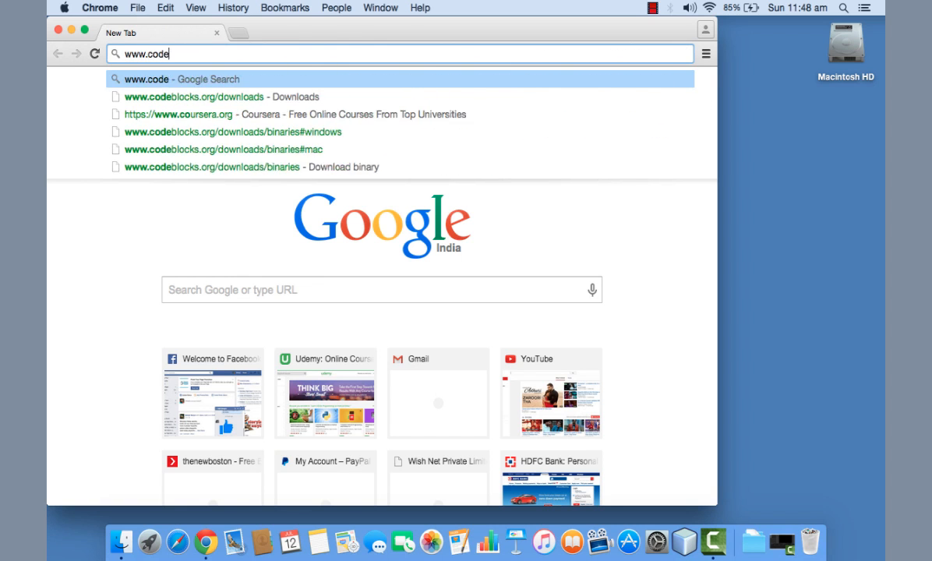
type("blocks")
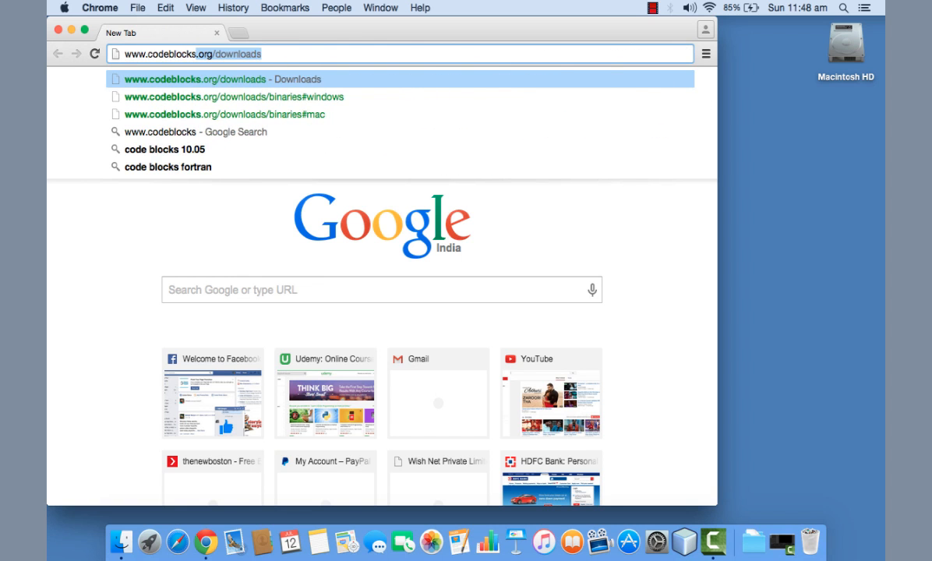
key("Return")
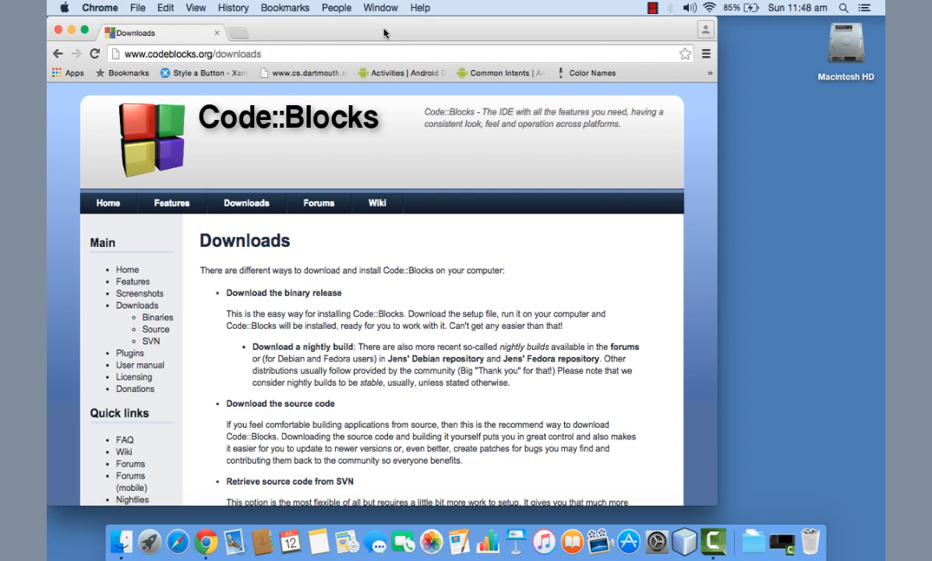
Look over the Code::Blocks download options and open the Binaries page.
scroll(243, 343, "down", 5)
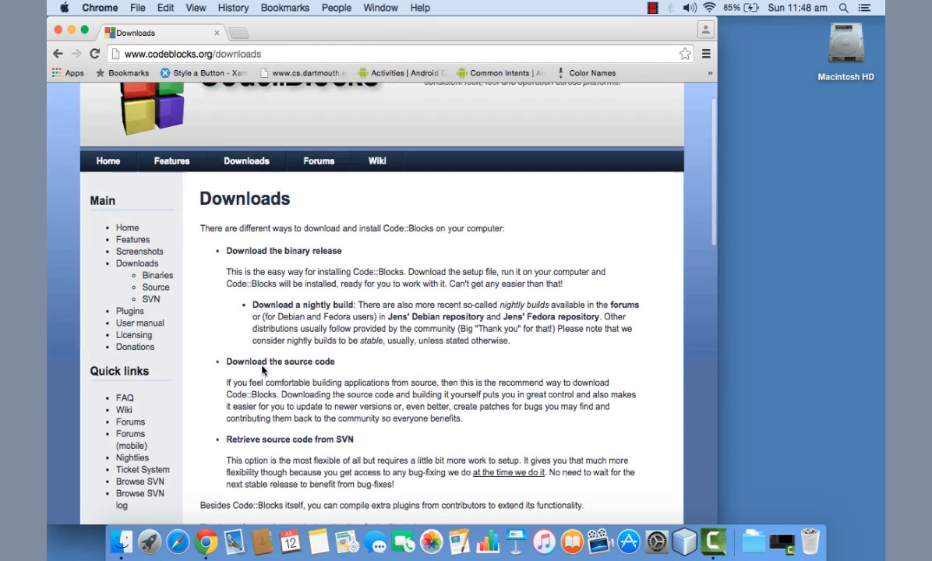
scroll(262, 371, "down", 5)
scroll(261, 374, "up", 10)
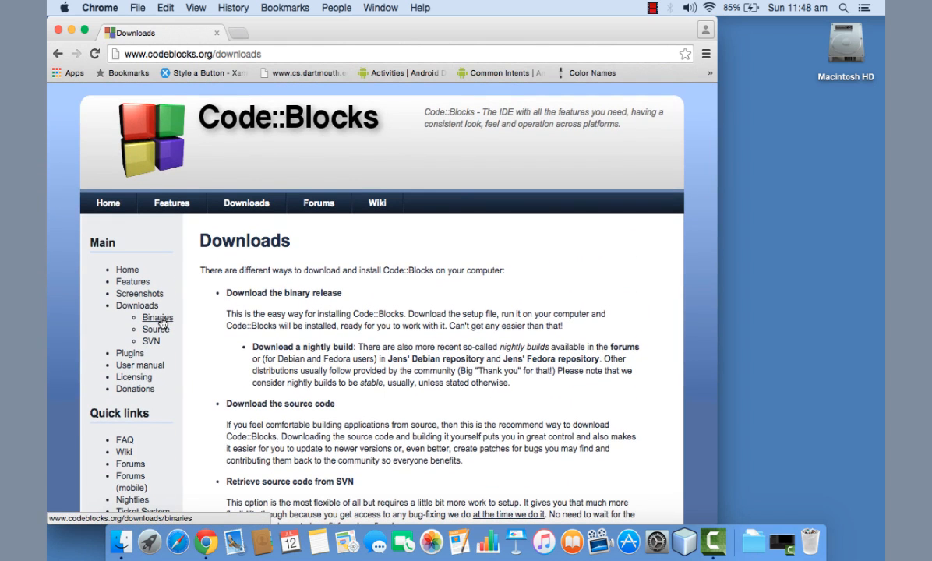
left_click(158, 318)
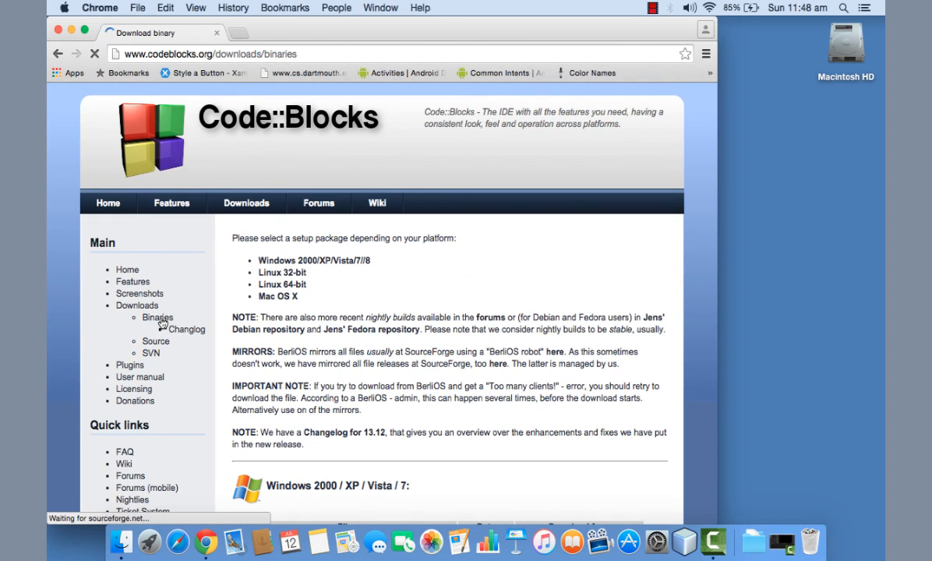
Go to the Windows 2000/XP/Vista/7/8 setup packages on the binaries page.
scroll(366, 340, "down", 3)
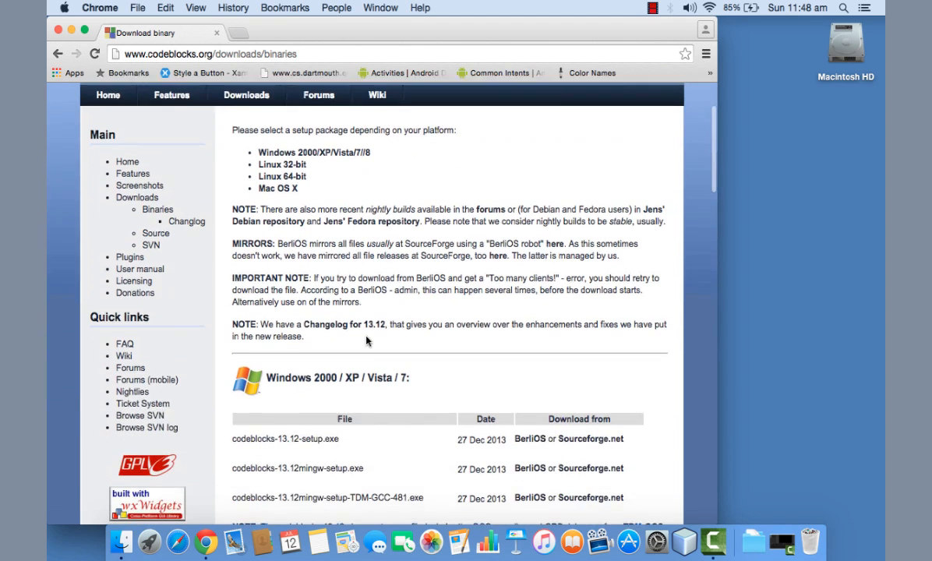
scroll(366, 340, "down", 1)
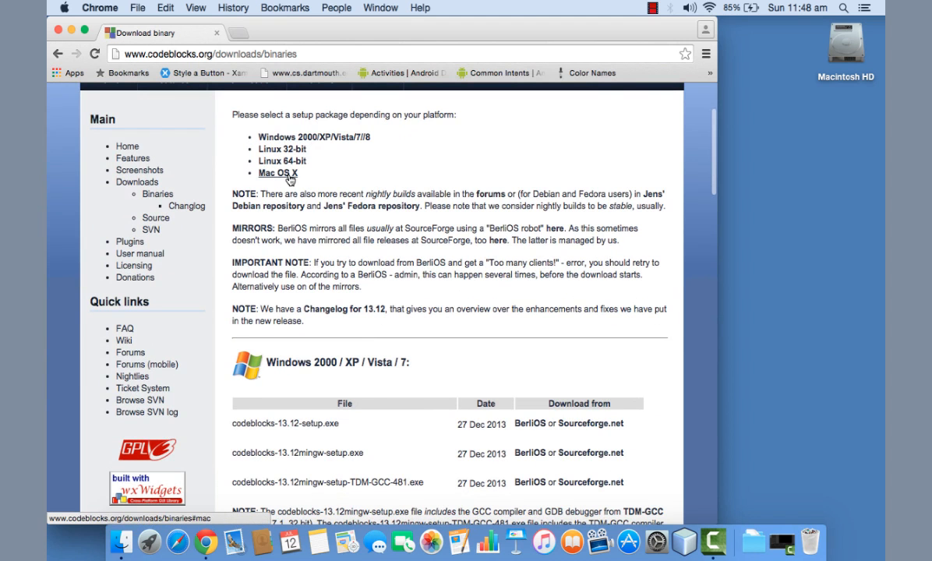
left_click(338, 138)
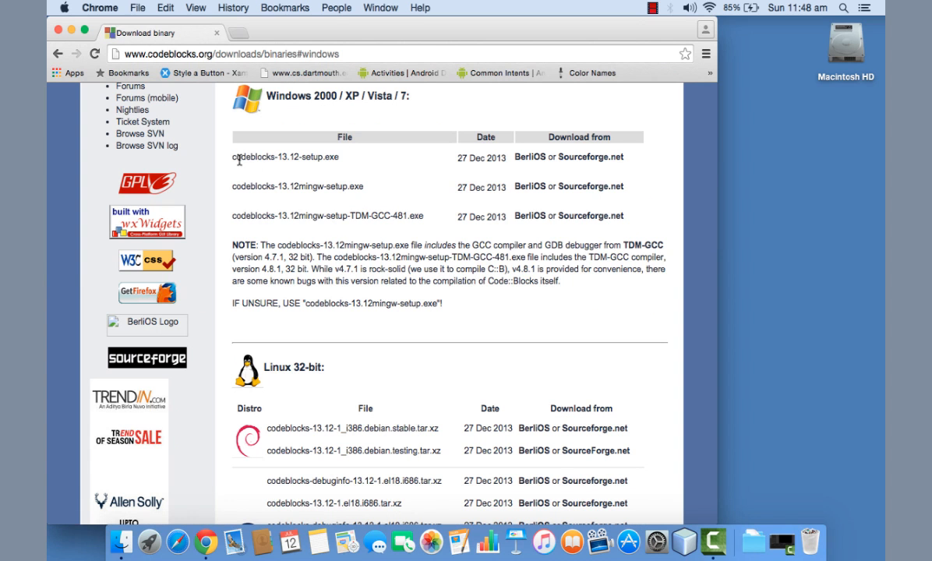
Compare the Windows setup file names codeblocks-13.12-setup.exe and codeblocks-13.12mingw-setup.exe, highlighting the mingw part.
left_click_drag(237, 157, 340, 159)
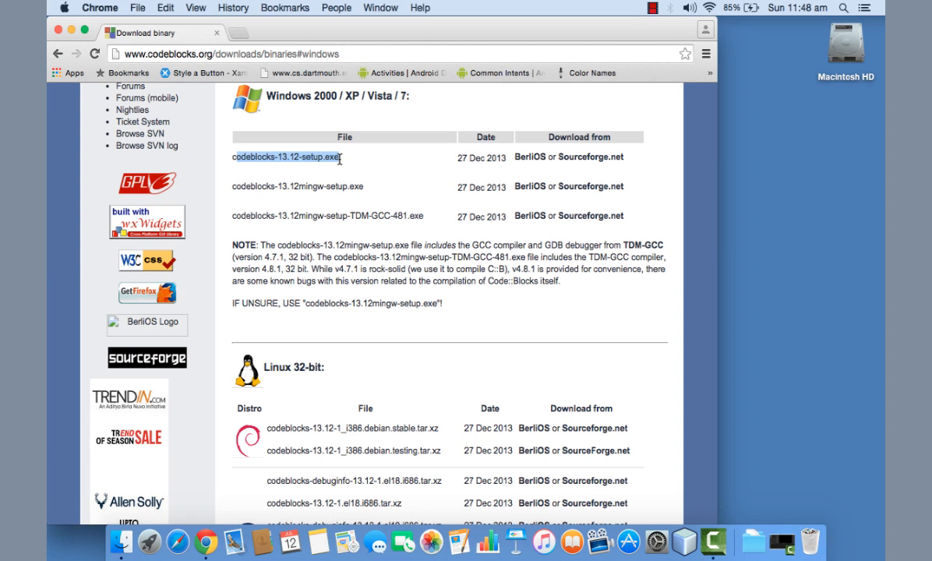
left_click_drag(233, 187, 366, 189)
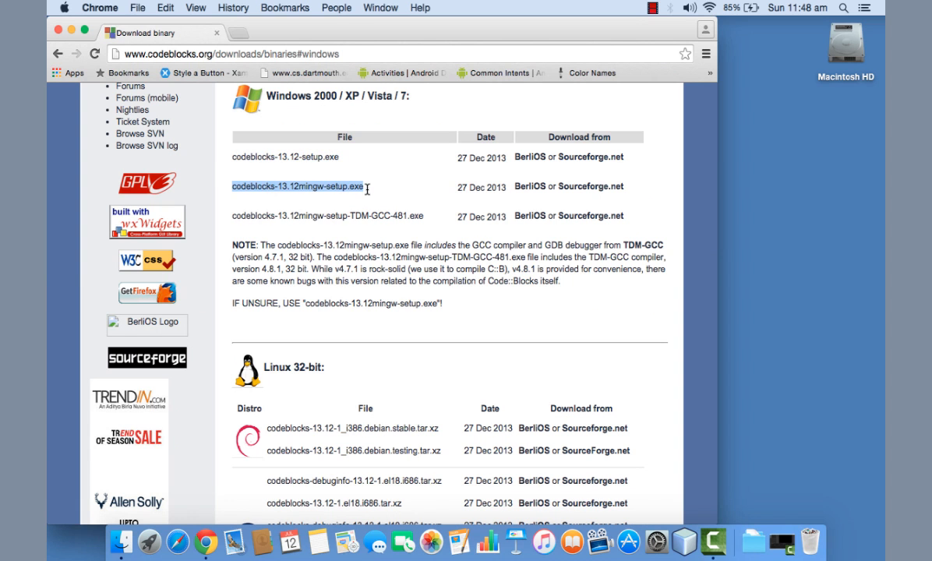
left_click(378, 194)
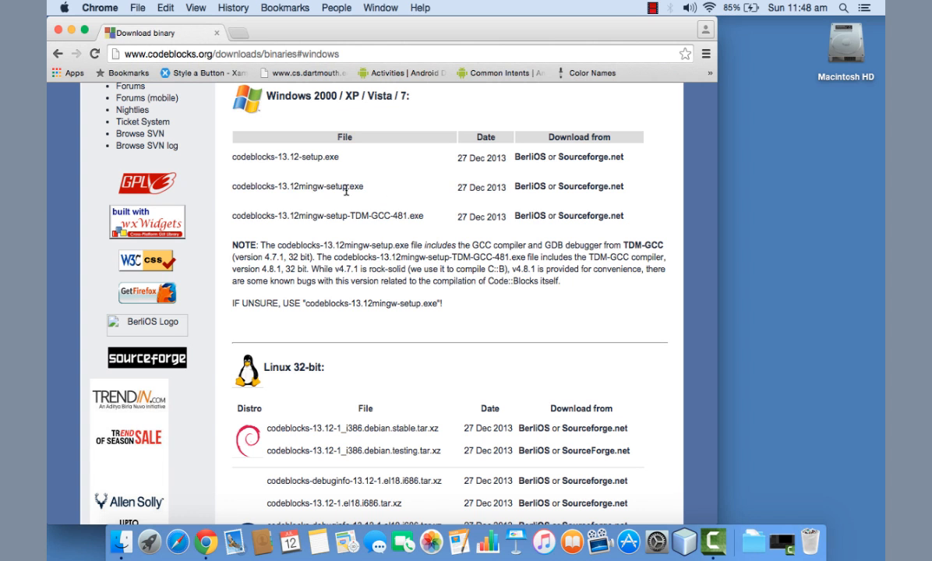
left_click_drag(274, 187, 368, 187)
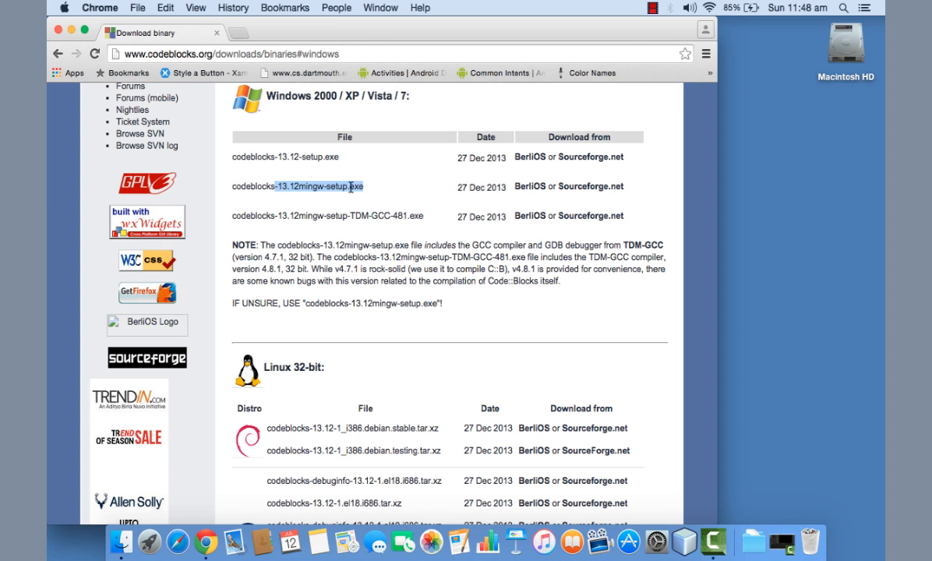
mouse_move(301, 188)
left_mouse_down()
mouse_move(312, 191)
mouse_move(275, 188)
mouse_move(298, 191)
left_mouse_up()
left_click(295, 185)
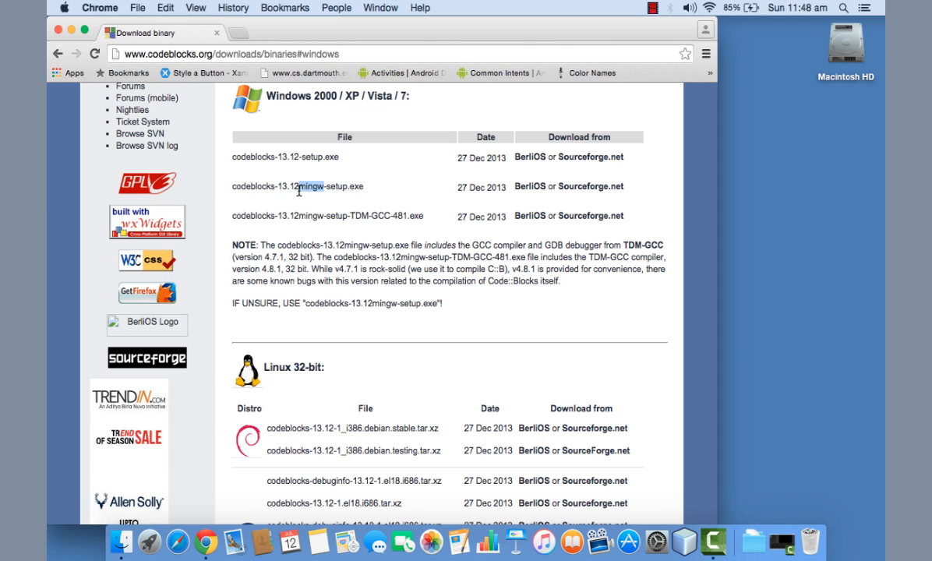
Start the Sourceforge.net download of codeblocks-13.12mingw-setup.exe and cancel saving the file.
left_click_drag(232, 187, 354, 195)
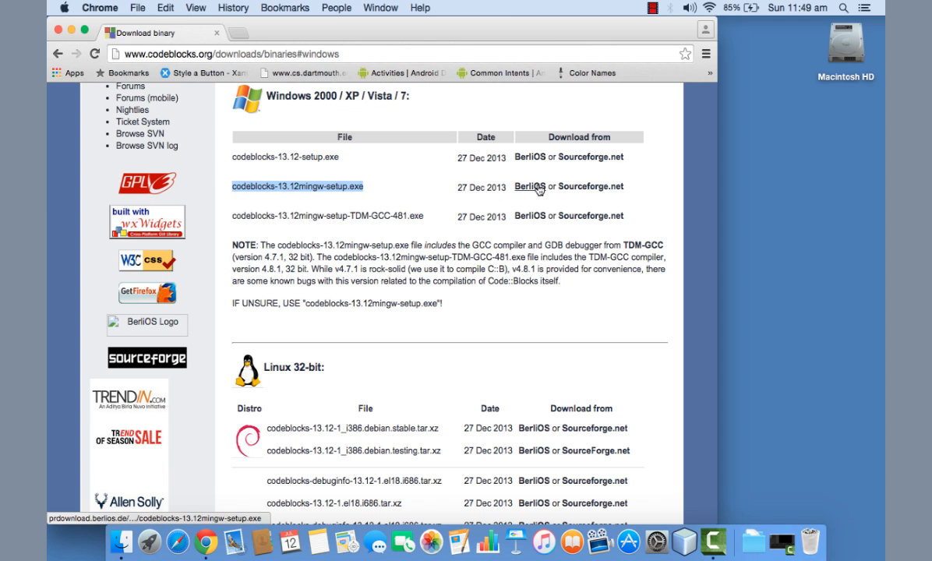
left_click(600, 193)
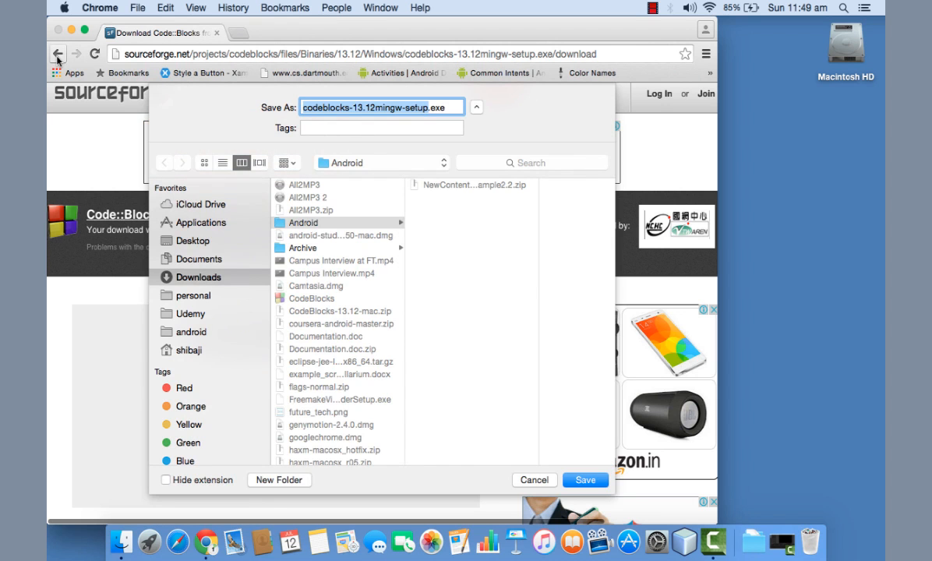
left_click(533, 480)
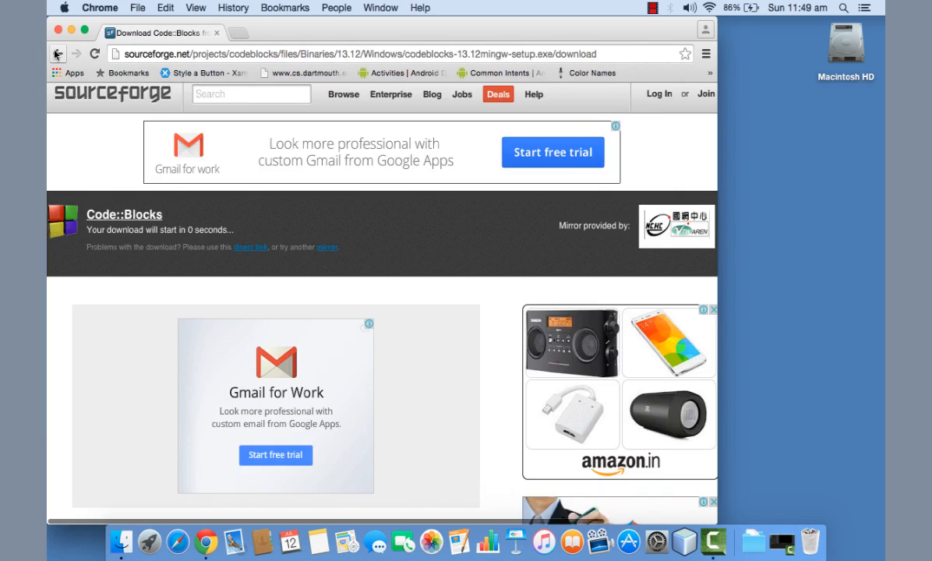
Return to the binaries page and go to the Mac OS X package section.
left_click(57, 54)
scroll(279, 295, "down", 15)
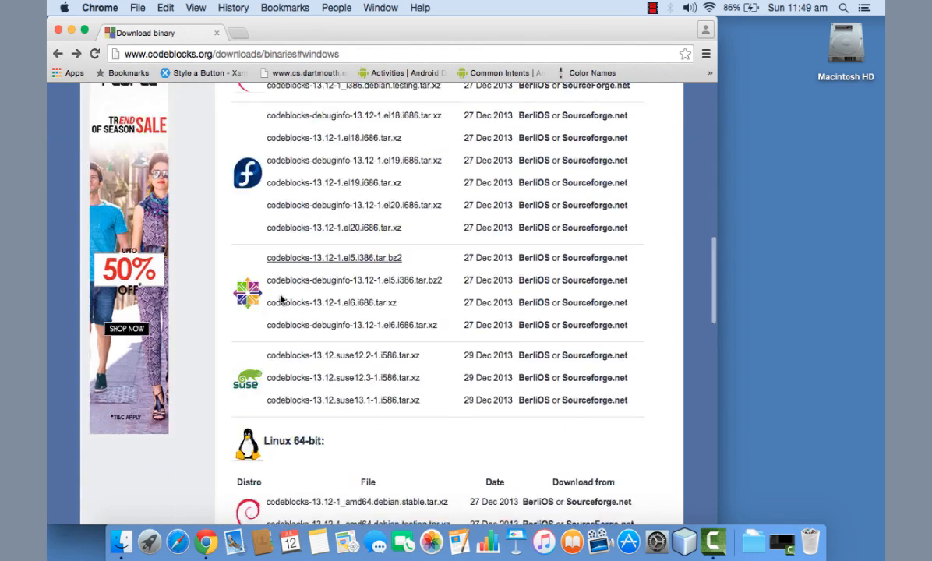
scroll(280, 300, "down", 5)
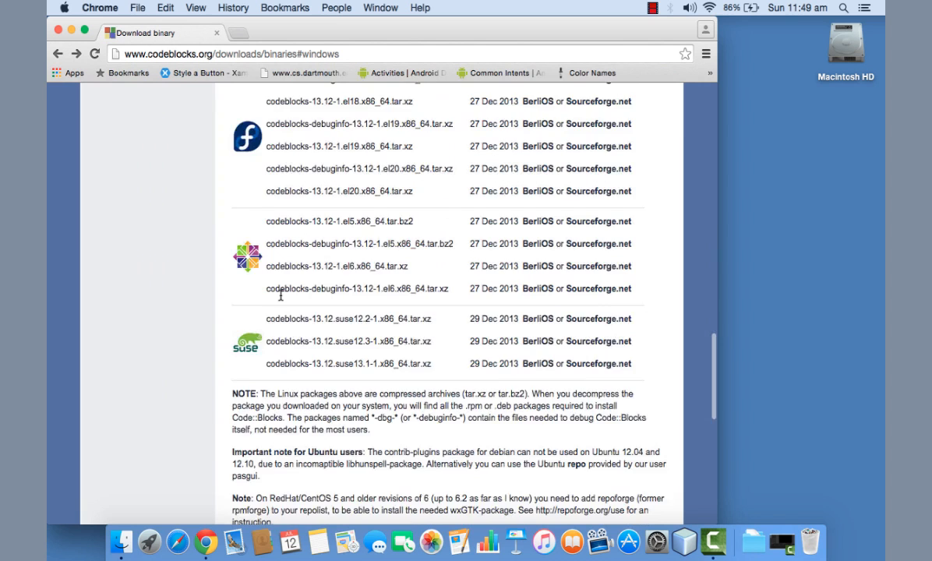
scroll(281, 300, "up", 15)
scroll(281, 300, "up", 5)
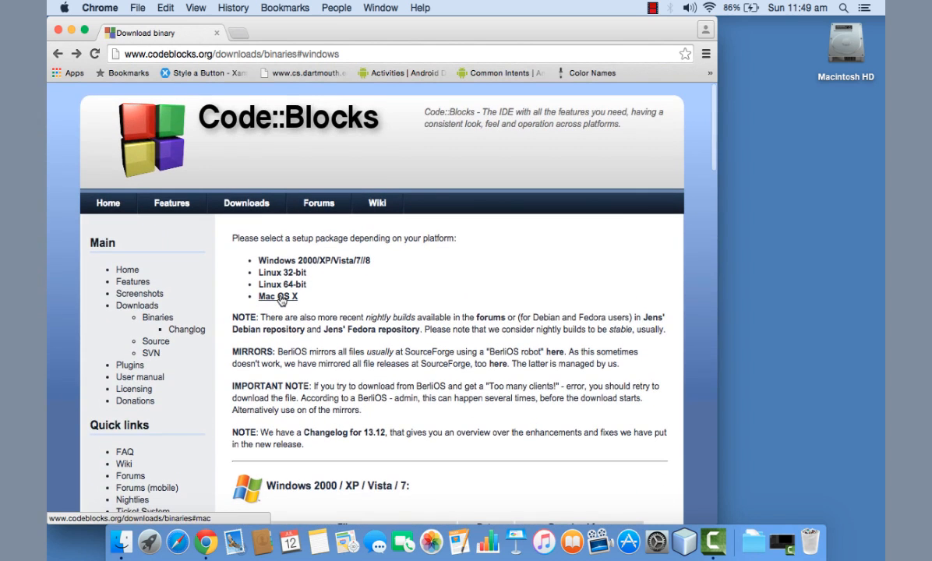
left_click(279, 297)
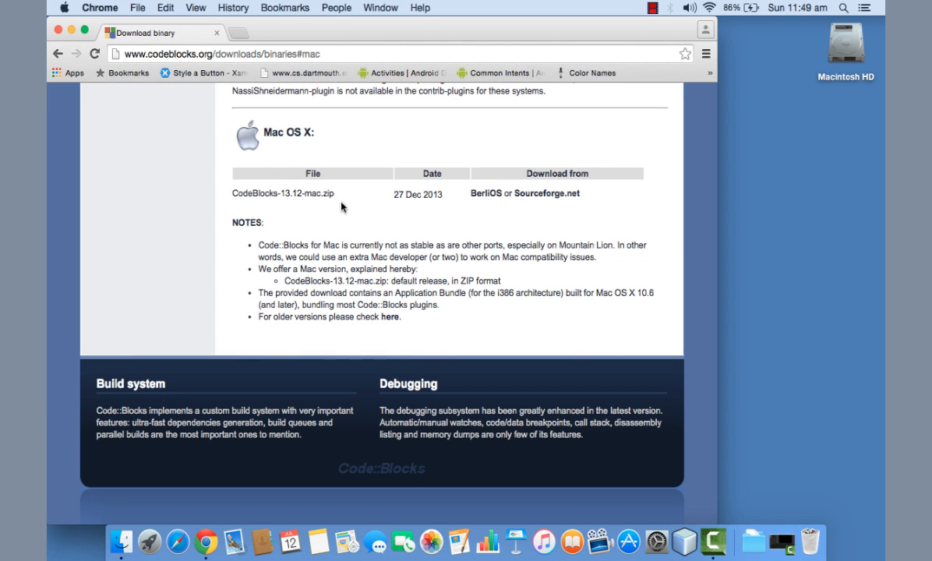
Start the Sourceforge.net download of CodeBlocks-13.12-mac.zip and cancel saving the file.
left_click_drag(333, 194, 234, 184)
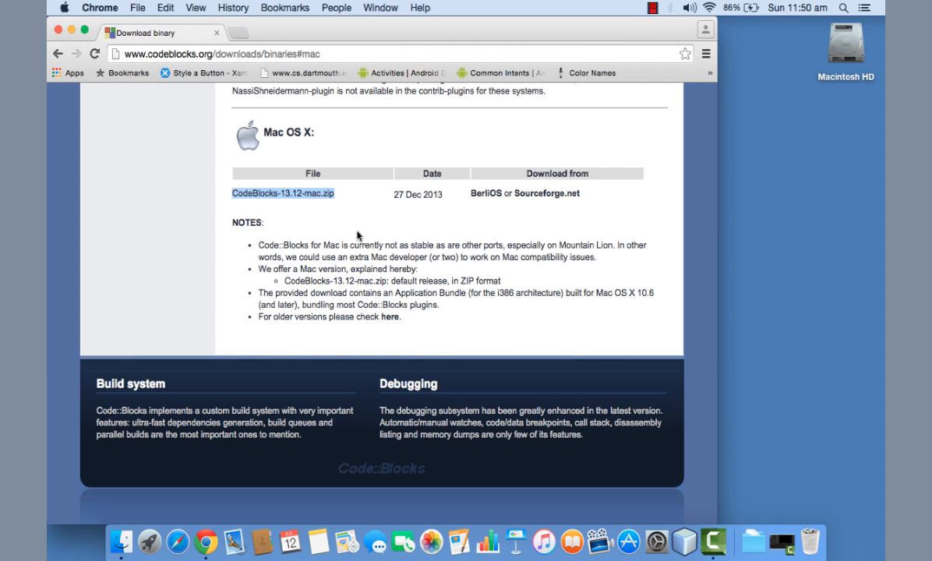
left_click(544, 194)
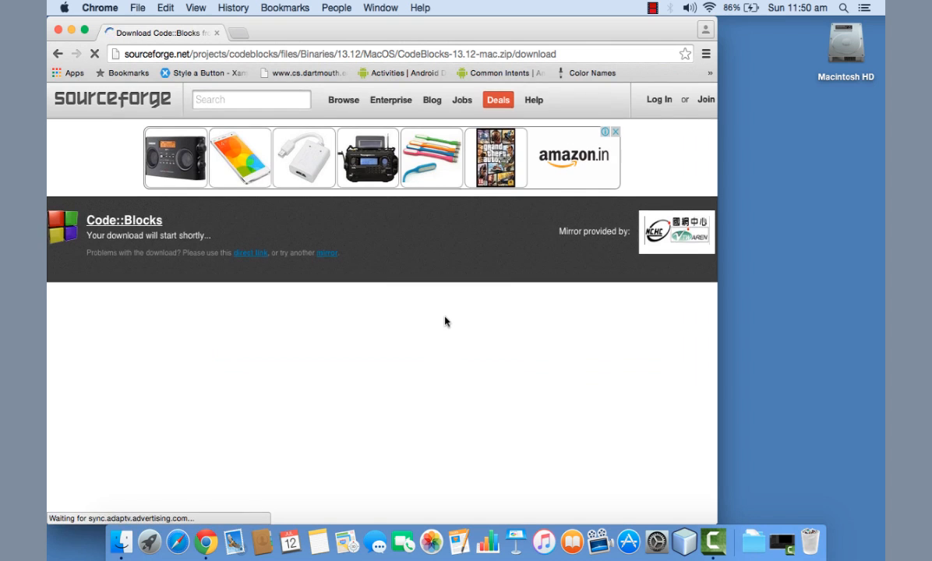
scroll(445, 318, "down", 2)
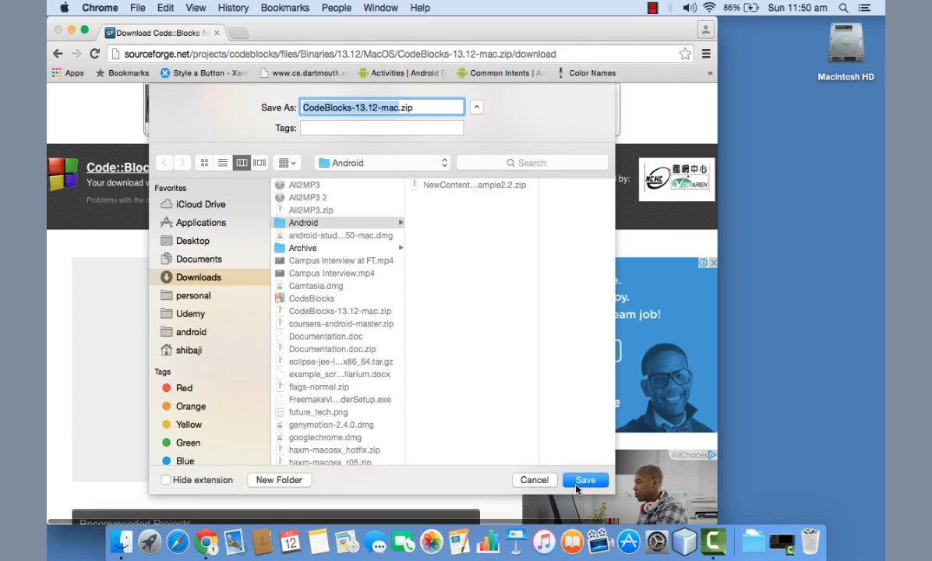
left_click(543, 481)
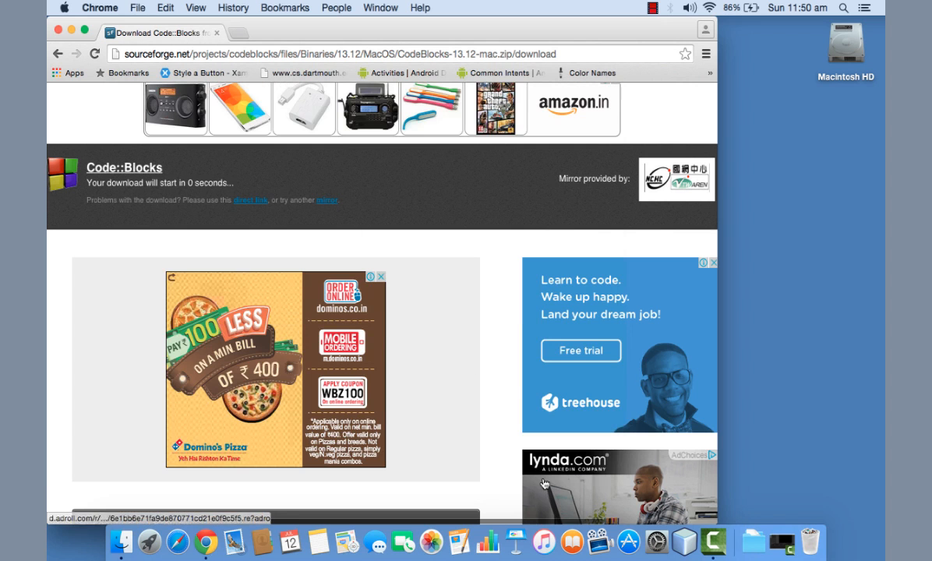
Close the browser window and launch the installed CodeBlocks application.
left_click(58, 29)
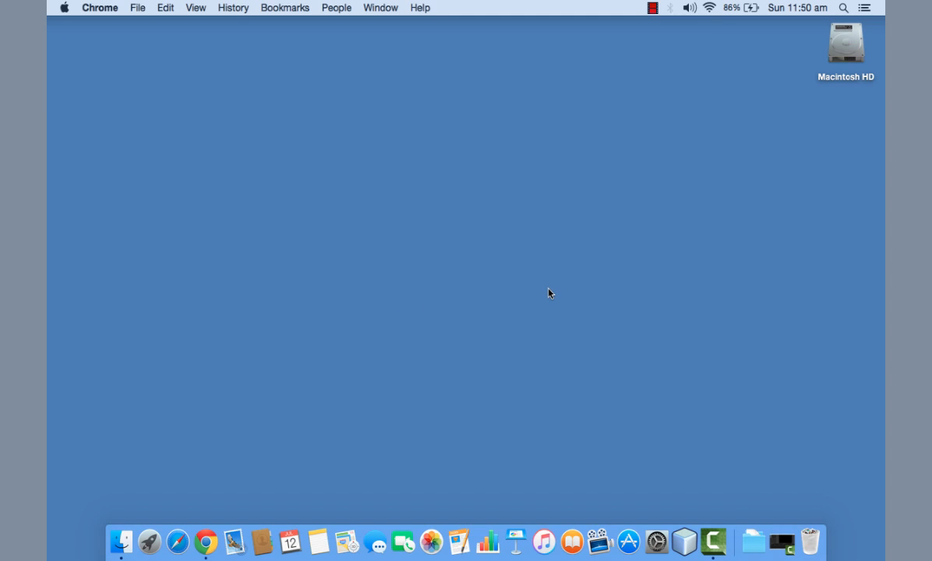
key("F4")
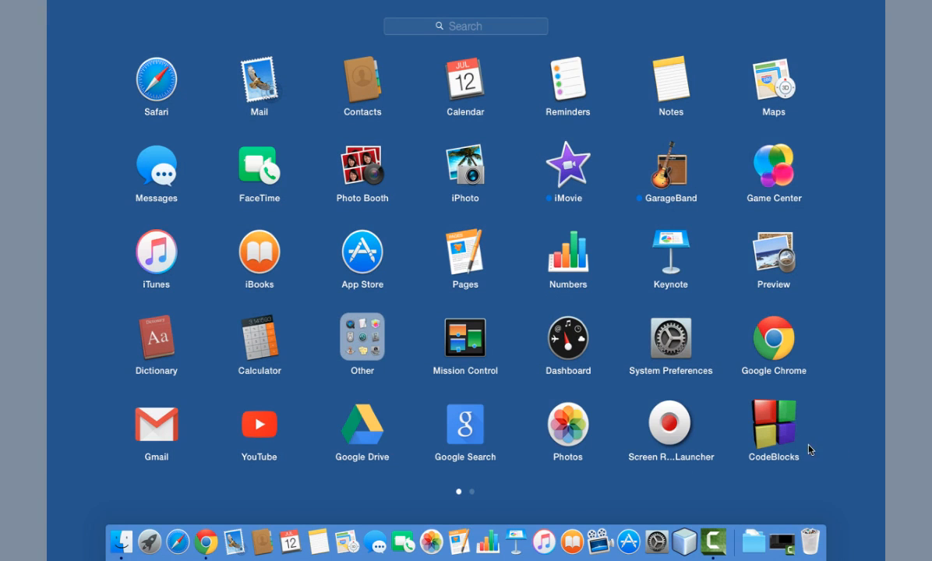
left_click(787, 434)
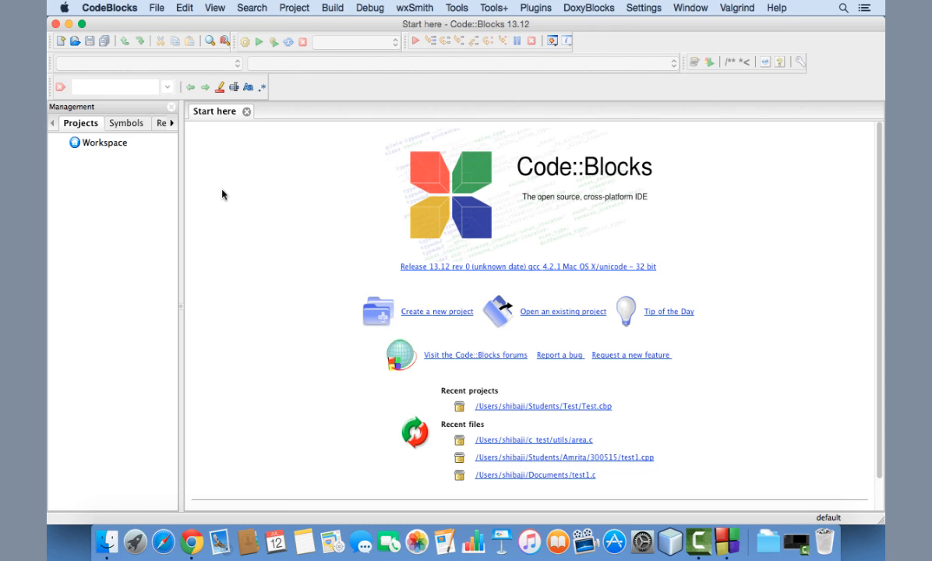
Start a new project from the Console application template.
left_click(160, 8)
mouse_move(169, 26)
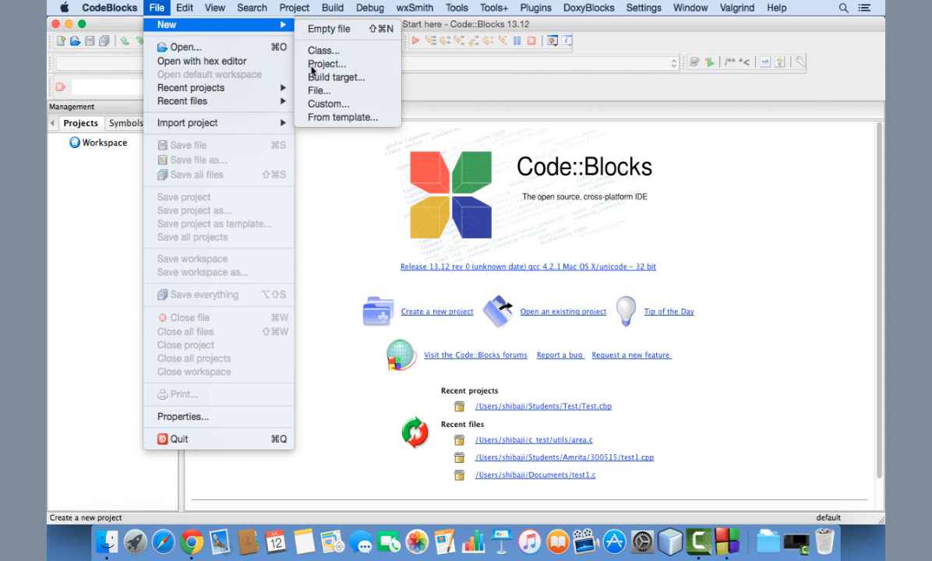
left_click(312, 67)
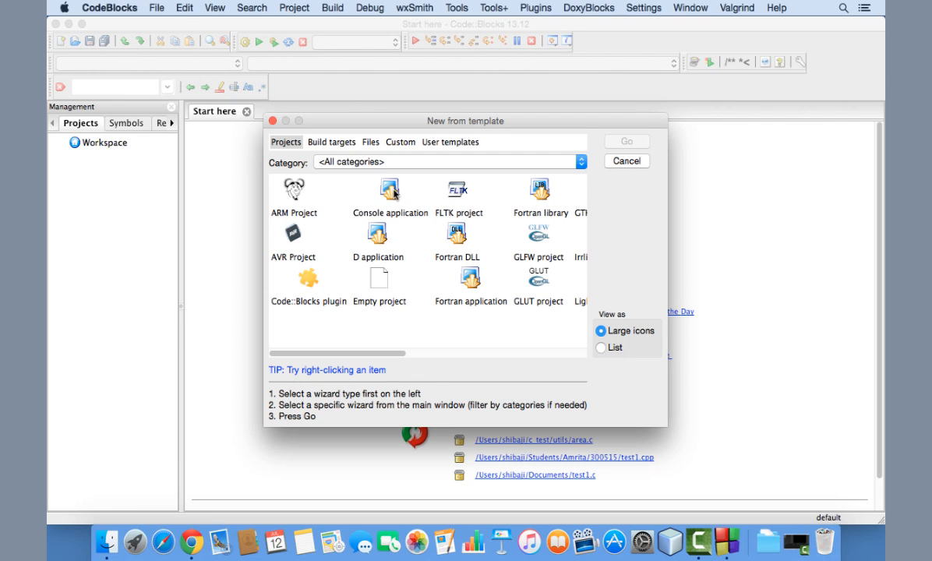
left_click(394, 194)
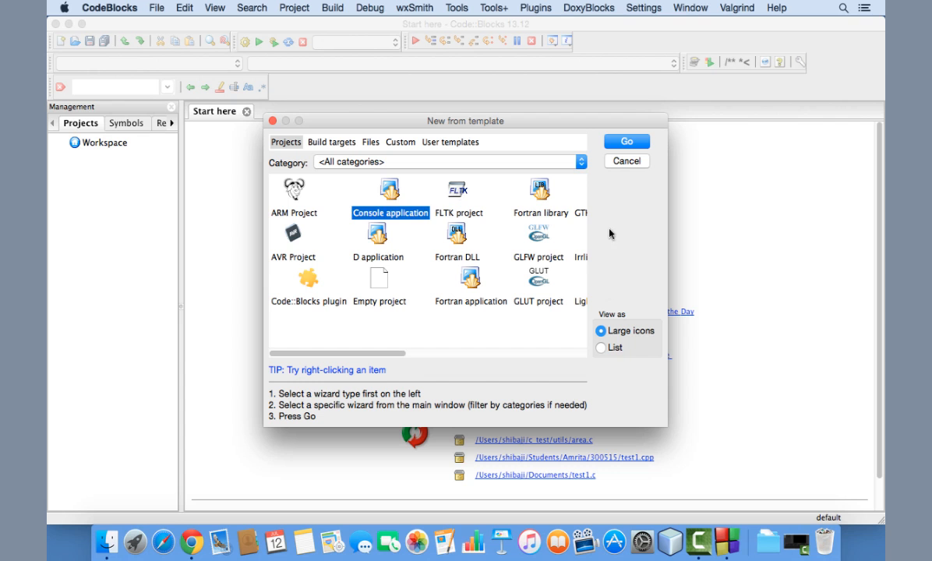
double_click(389, 193)
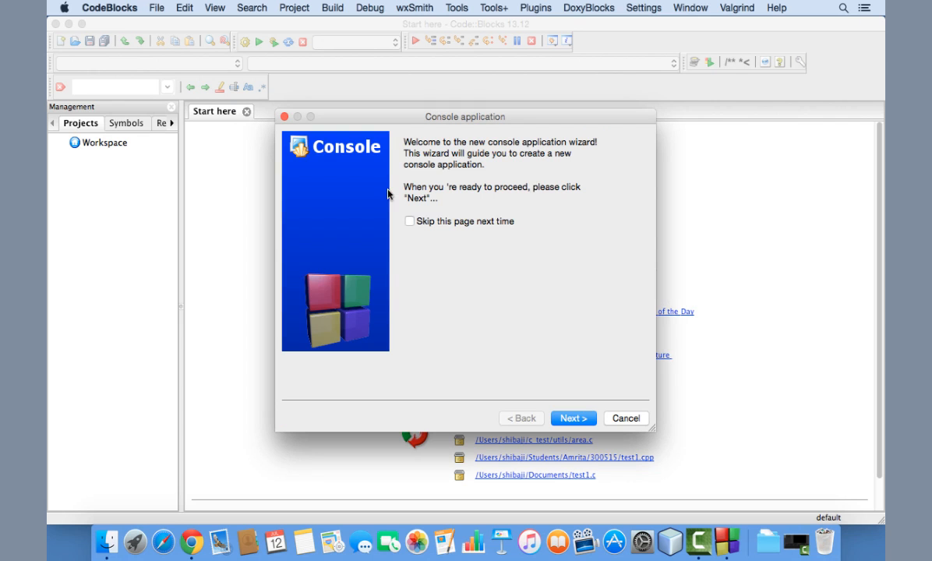
Pass the wizard's welcome page and choose C as the language of the console application.
left_click(581, 417)
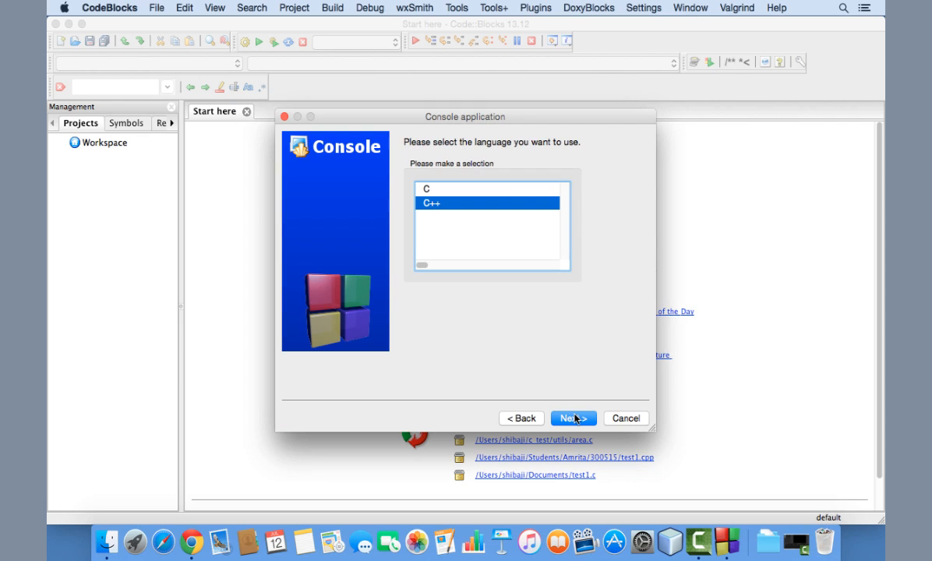
left_click(505, 192)
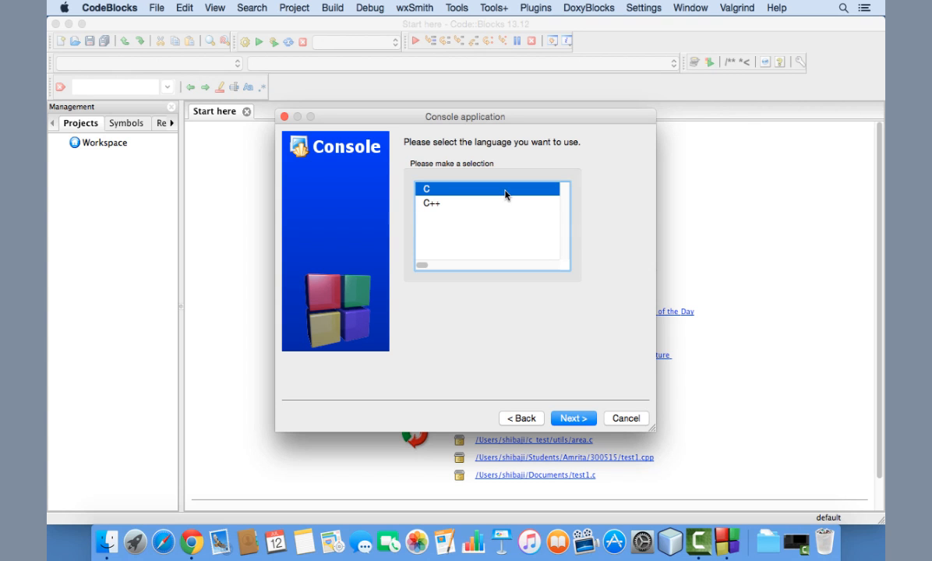
left_click(444, 205)
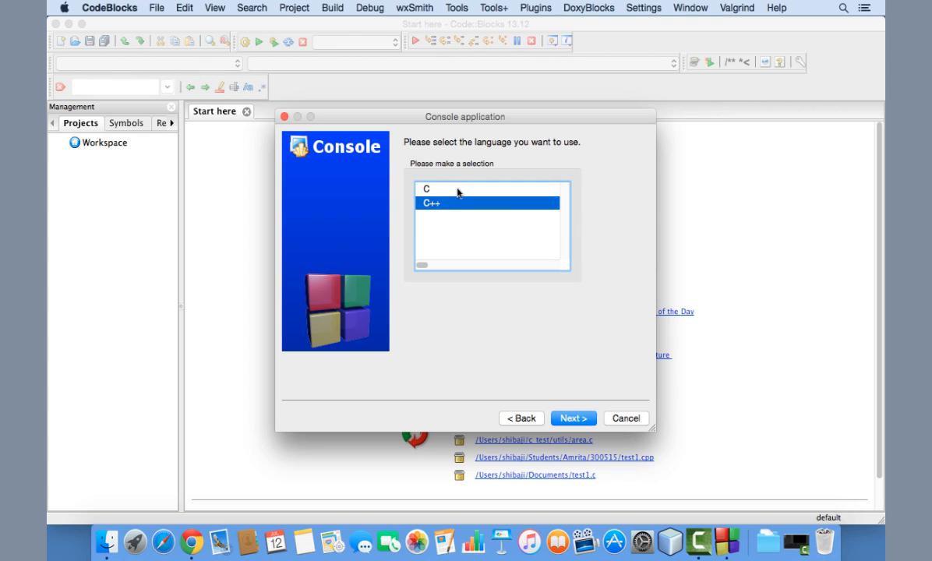
left_click(458, 191)
left_click(575, 421)
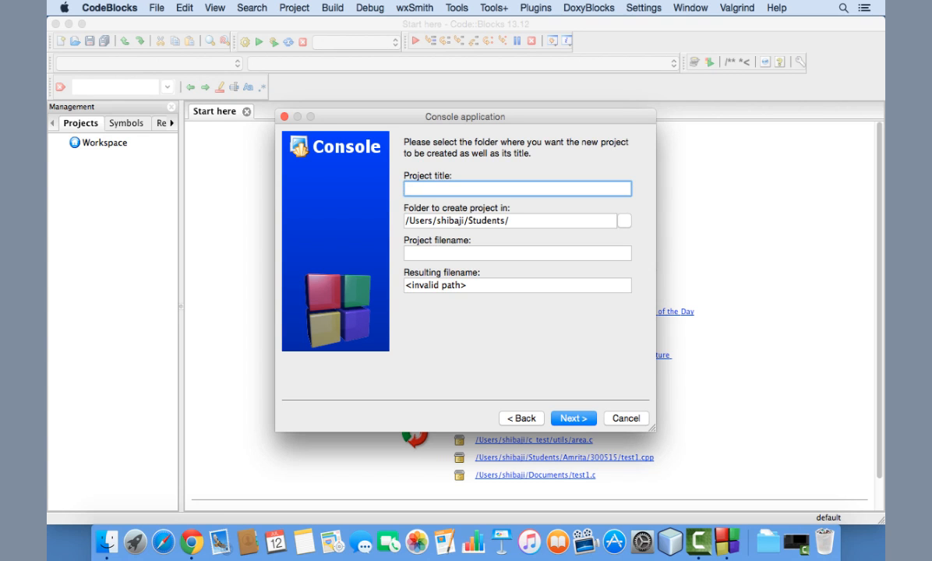
Title the project HelloC, with HelloC.cbp as the project filename.
type("H")
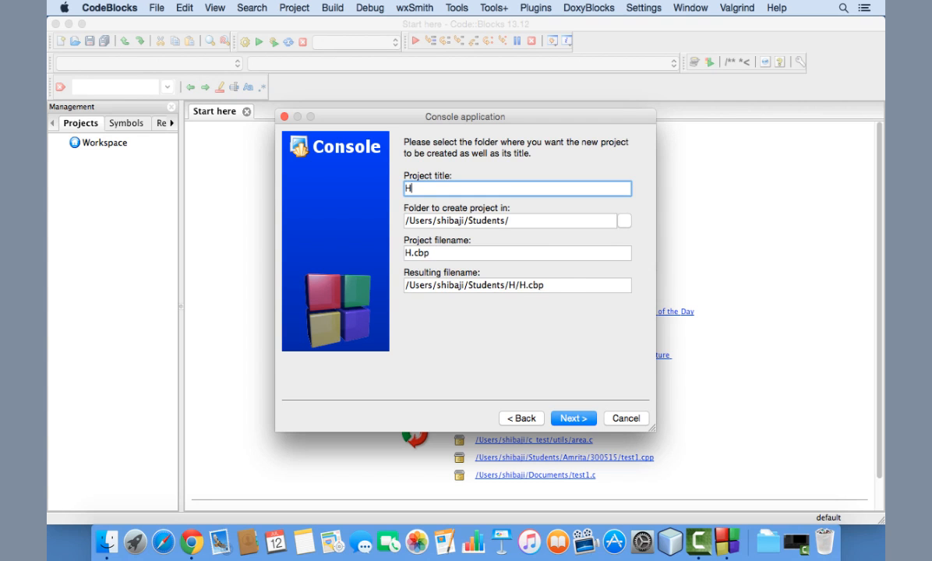
type("ello")
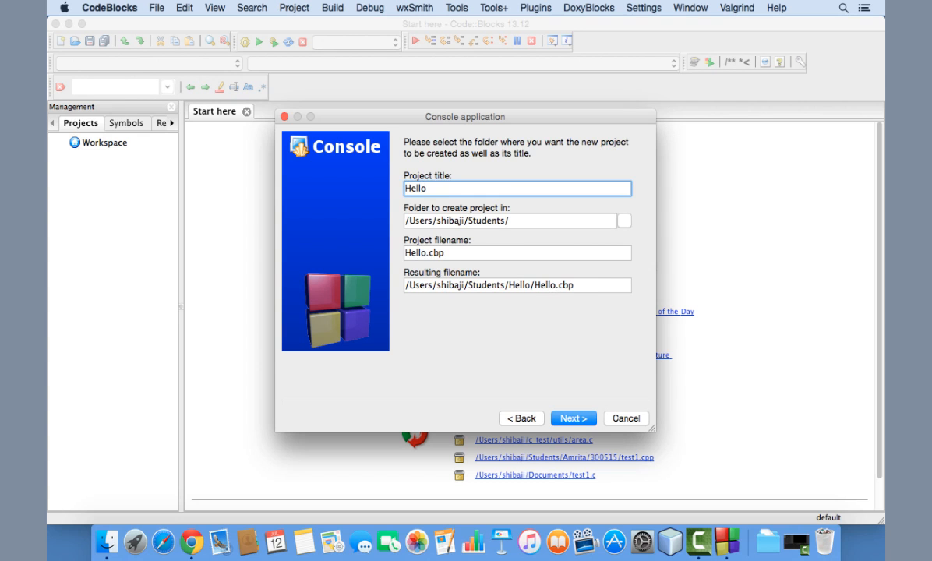
type("C")
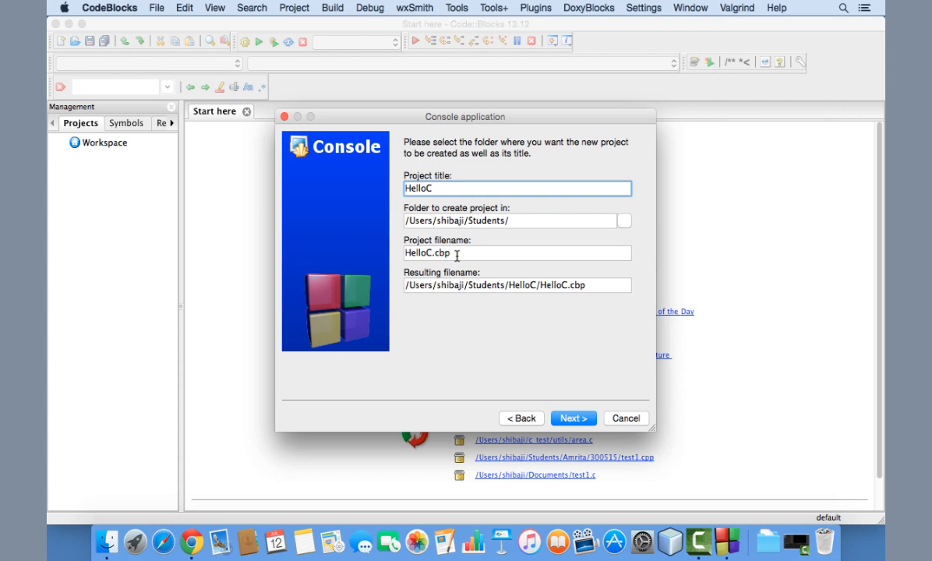
left_click_drag(572, 252, 395, 254)
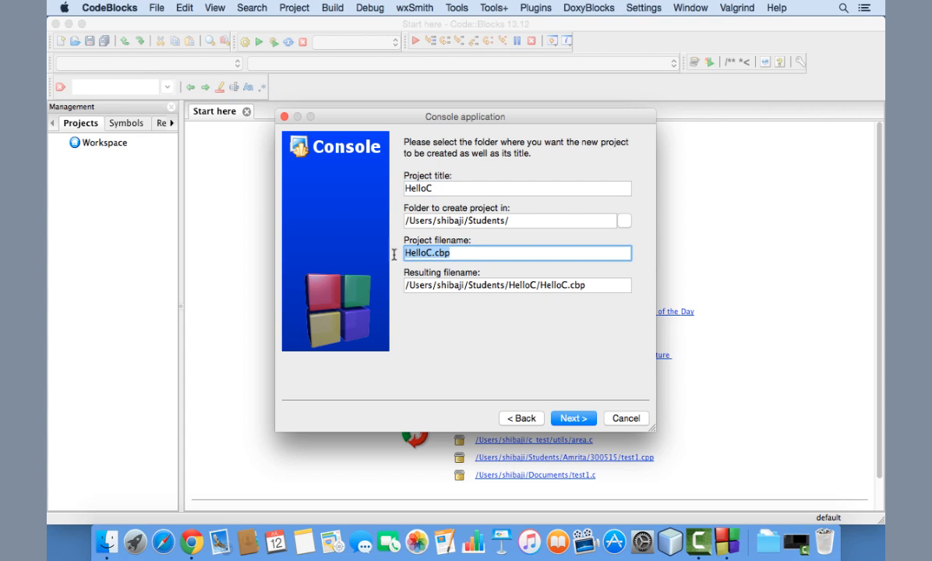
left_click(465, 252)
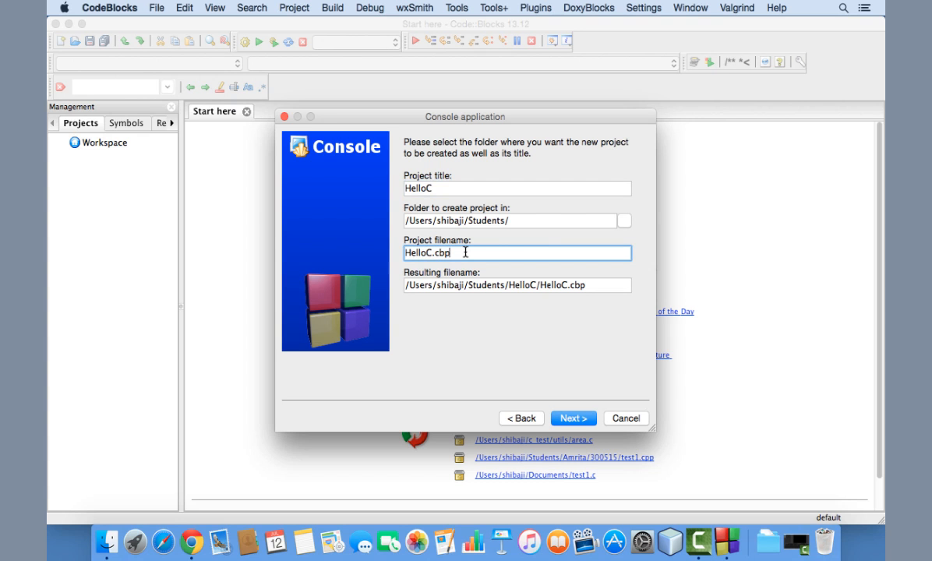
Browse for the folder to create the project in and choose the Students folder.
left_click_drag(508, 221, 399, 218)
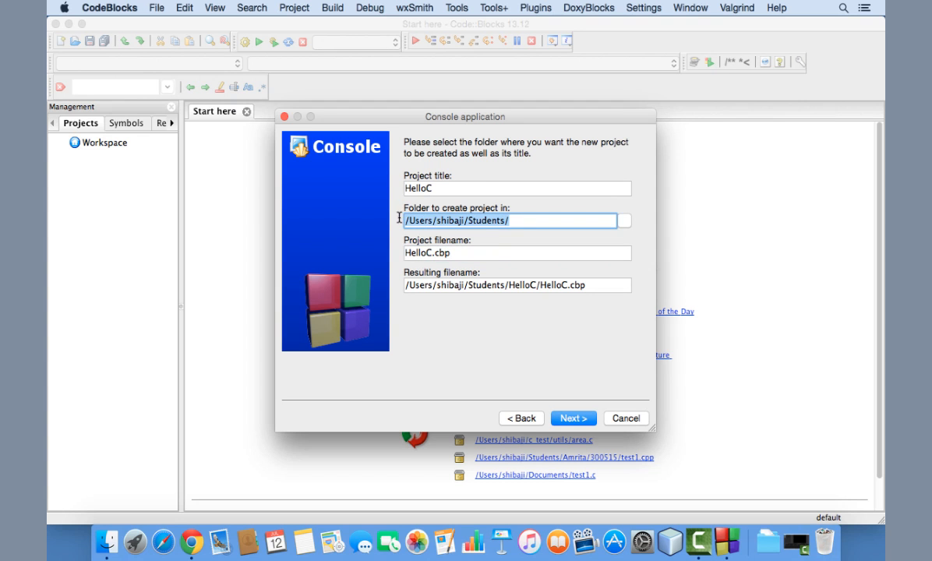
left_click(516, 221)
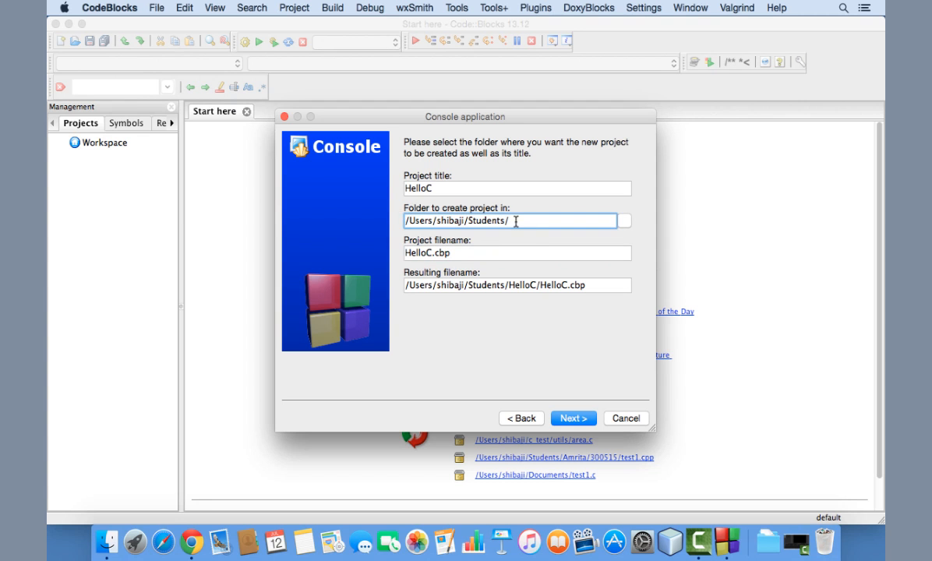
left_click(624, 224)
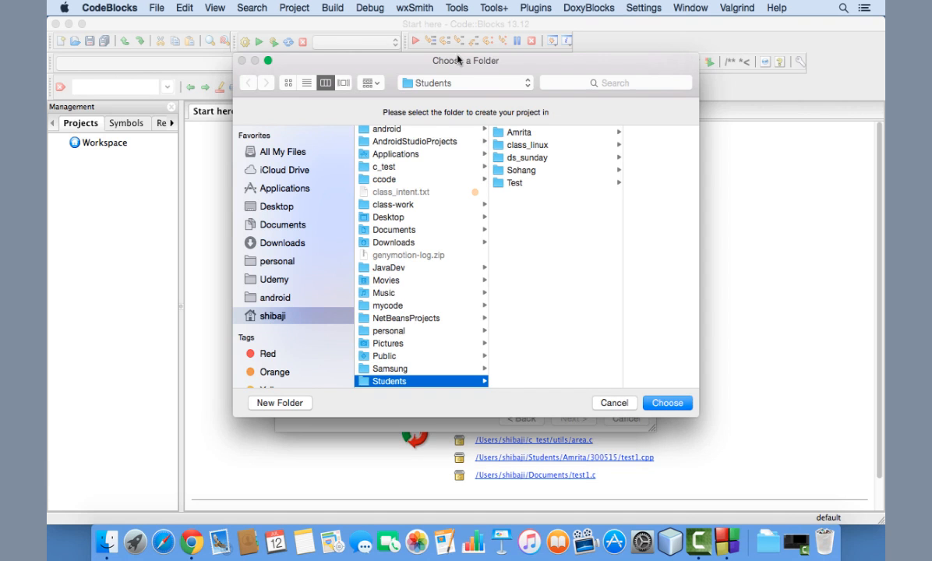
left_click_drag(459, 60, 427, 79)
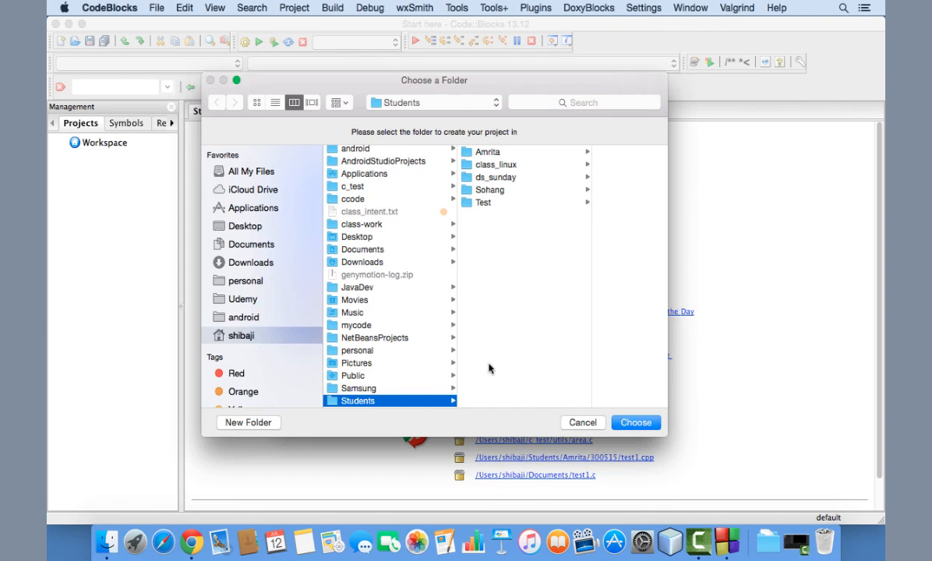
left_click(636, 422)
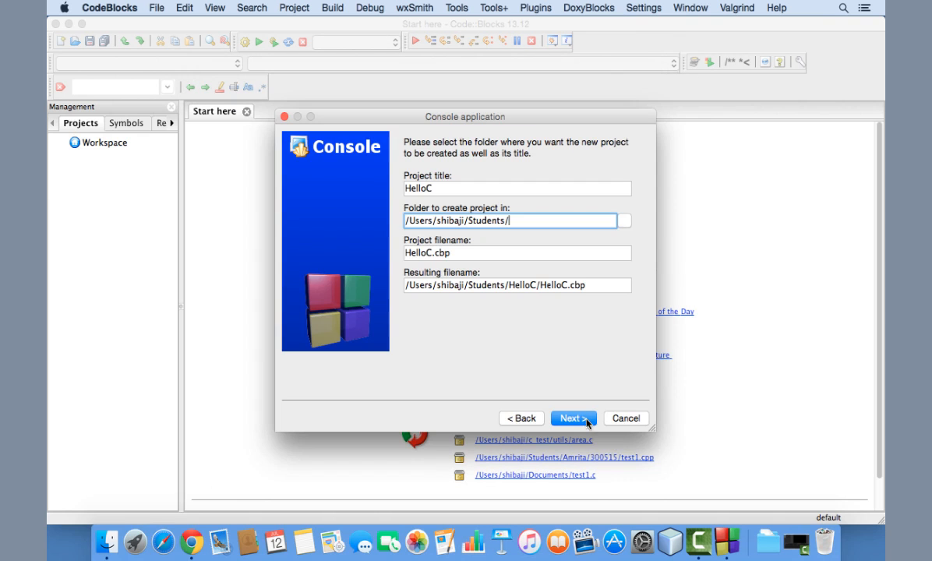
Set the ccode folder in the home directory as the project's location and proceed to the compiler settings.
left_click(625, 222)
left_click_drag(585, 69, 613, 63)
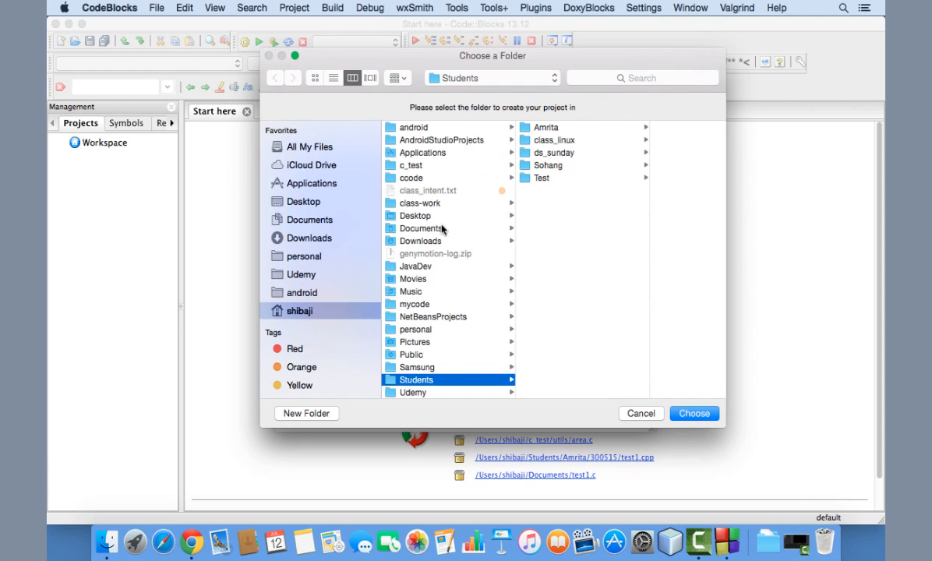
left_click(418, 168)
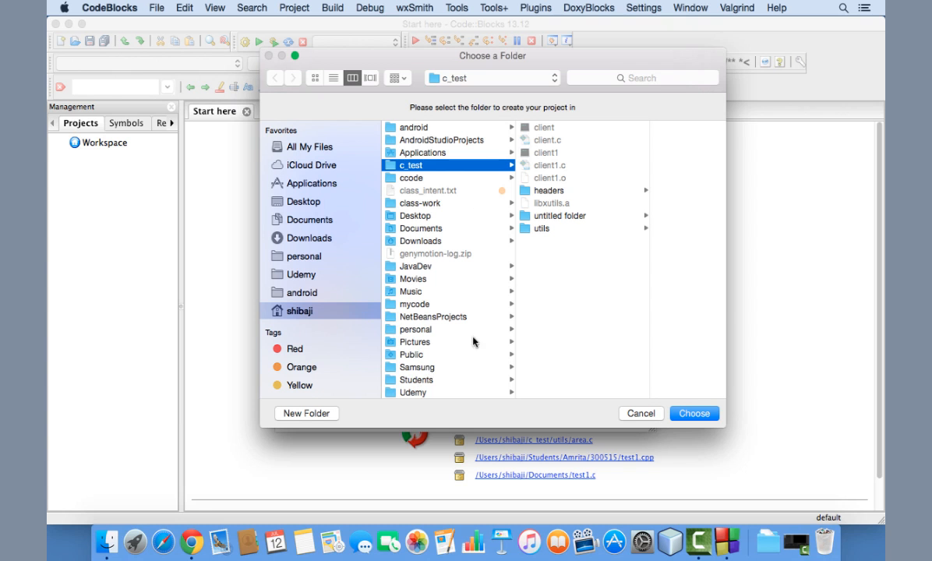
left_click(437, 178)
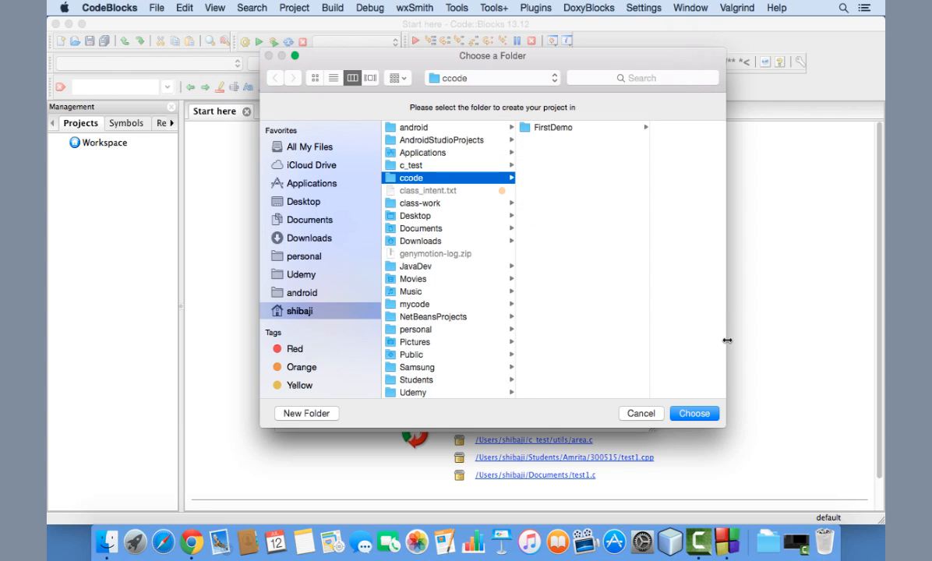
left_click(693, 414)
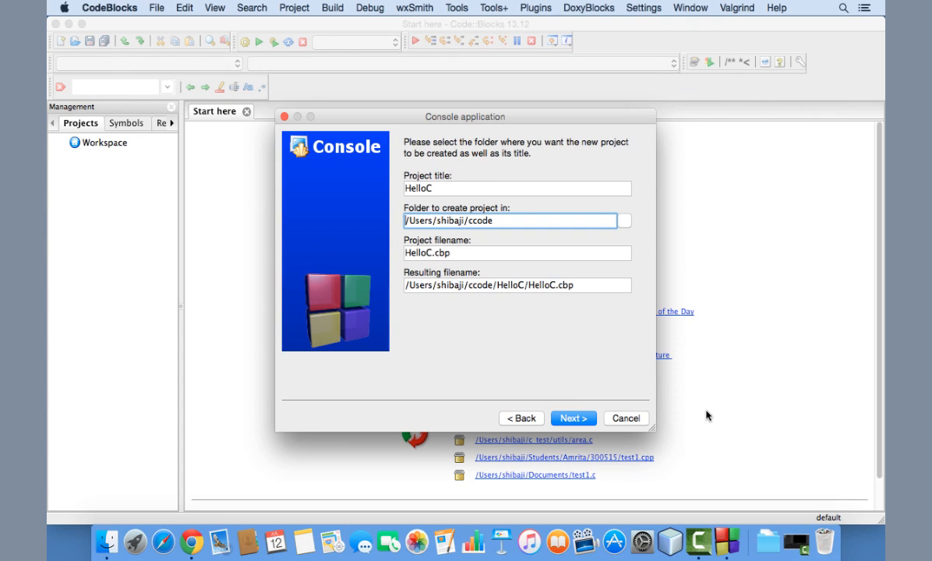
left_click(576, 419)
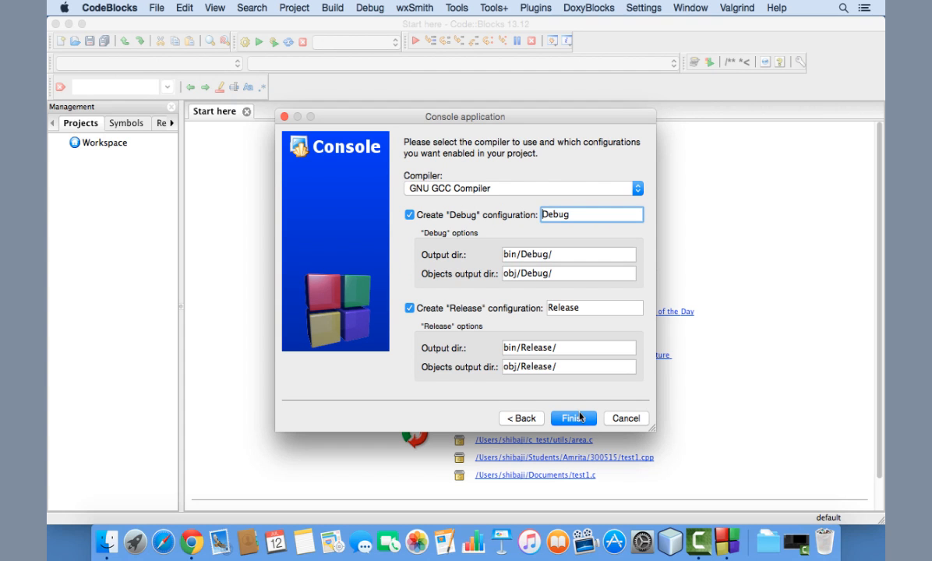
Select the GNU GCC Compiler, leave the Debug and Release configurations enabled, and finish creating the project.
left_click(466, 188)
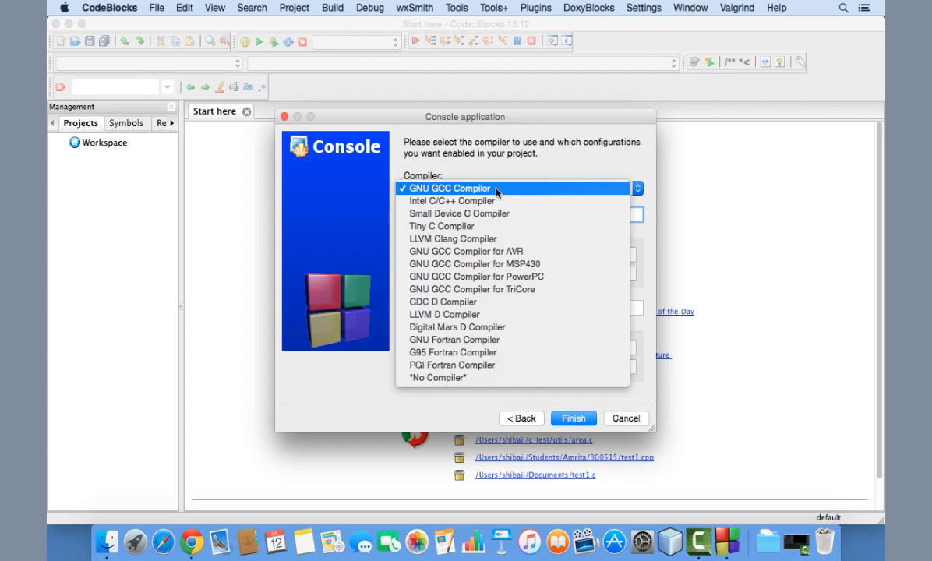
left_click(466, 187)
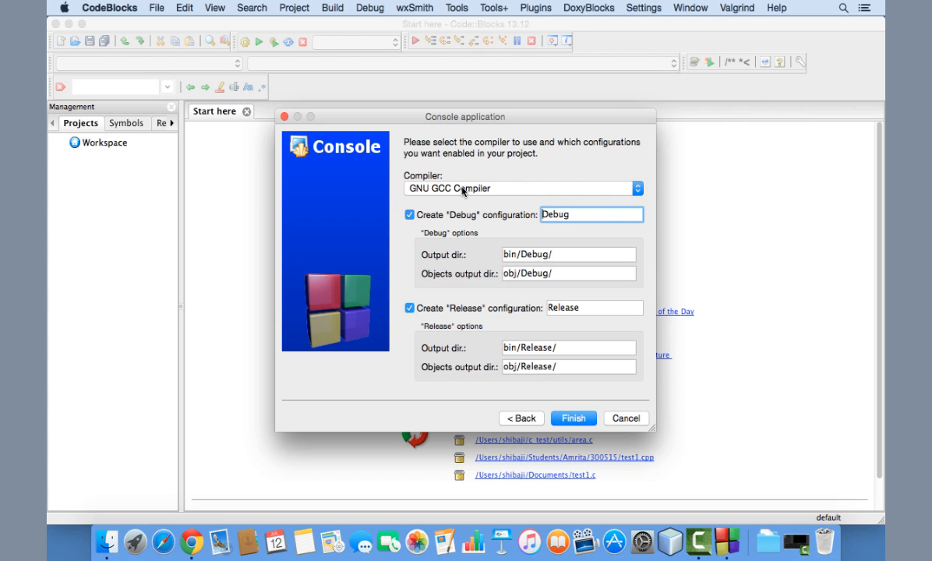
left_click(573, 419)
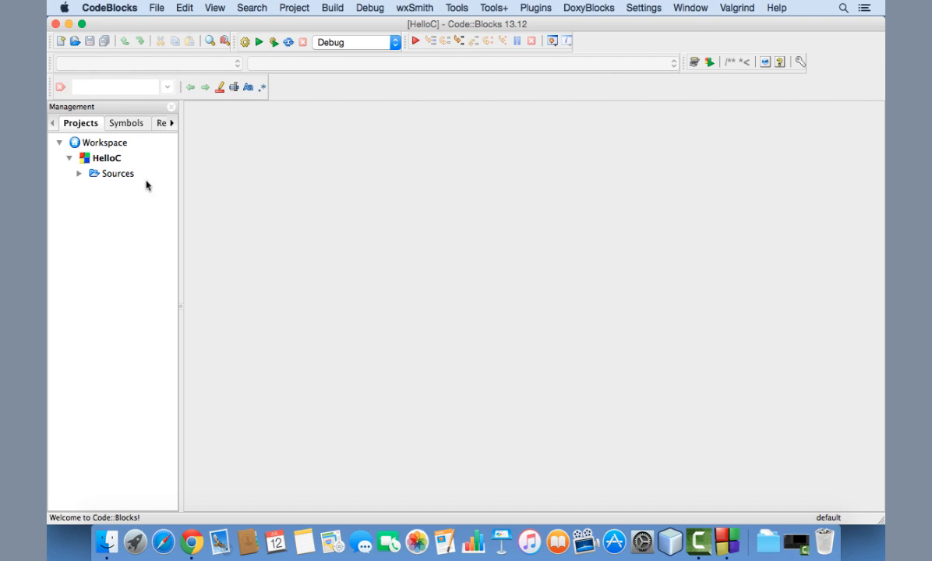
Expand the Sources folder of the HelloC project and open main.c in the editor.
left_click(94, 145)
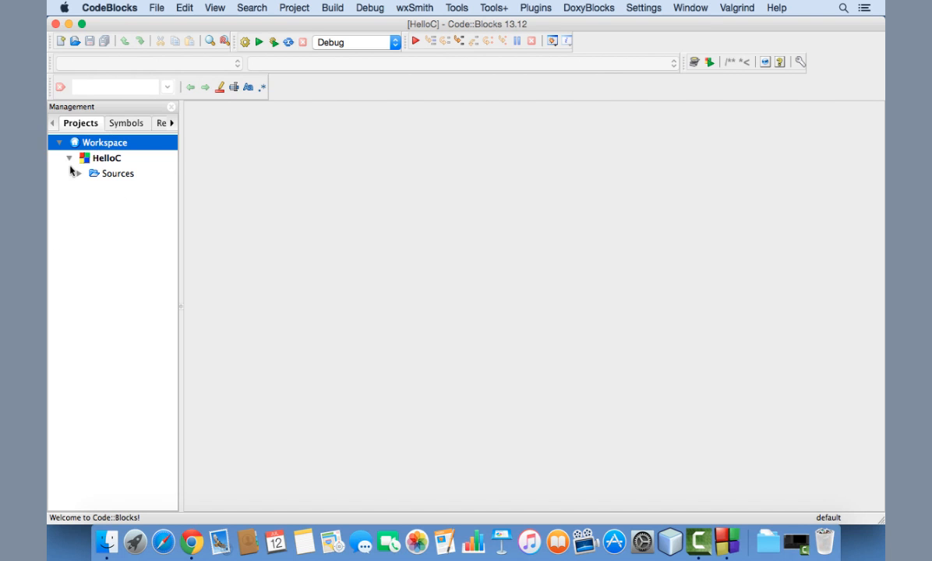
left_click(70, 159)
left_click(70, 159)
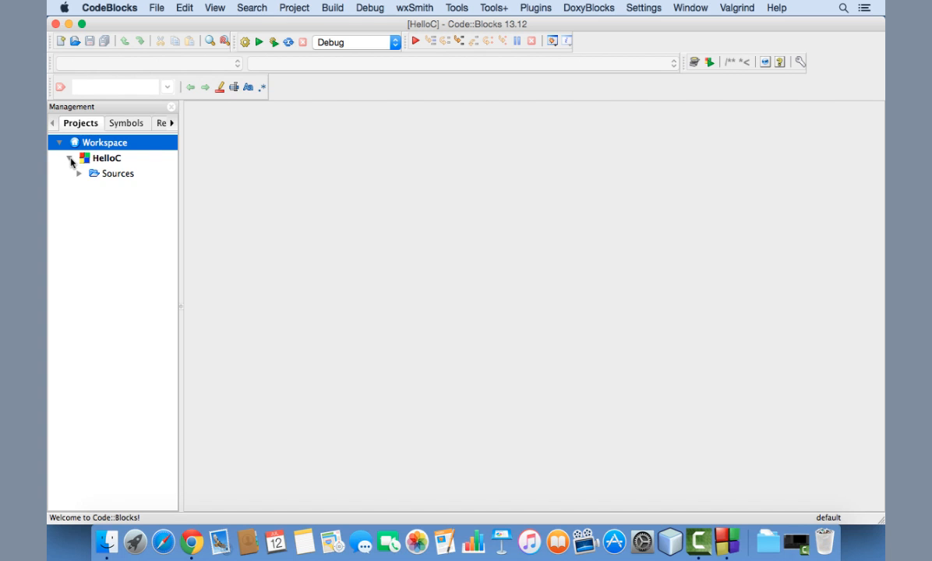
double_click(105, 176)
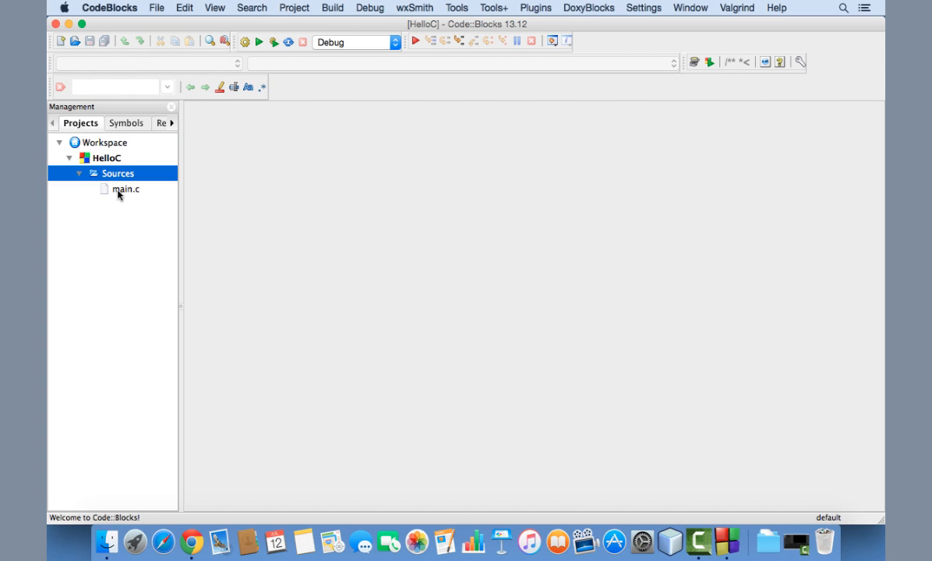
left_click(119, 191)
double_click(119, 193)
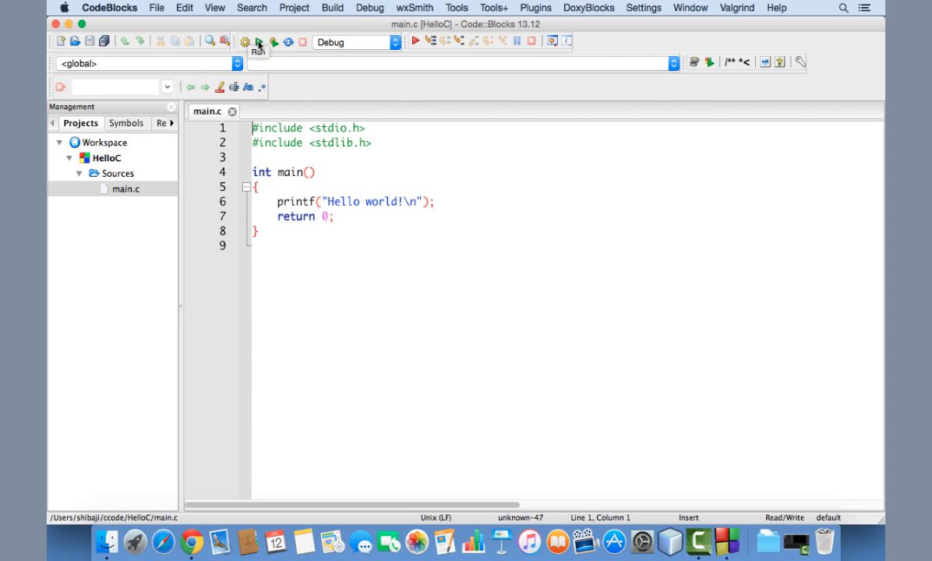
Build and run the HelloC project and examine the program's output in the terminal window.
left_click(333, 9)
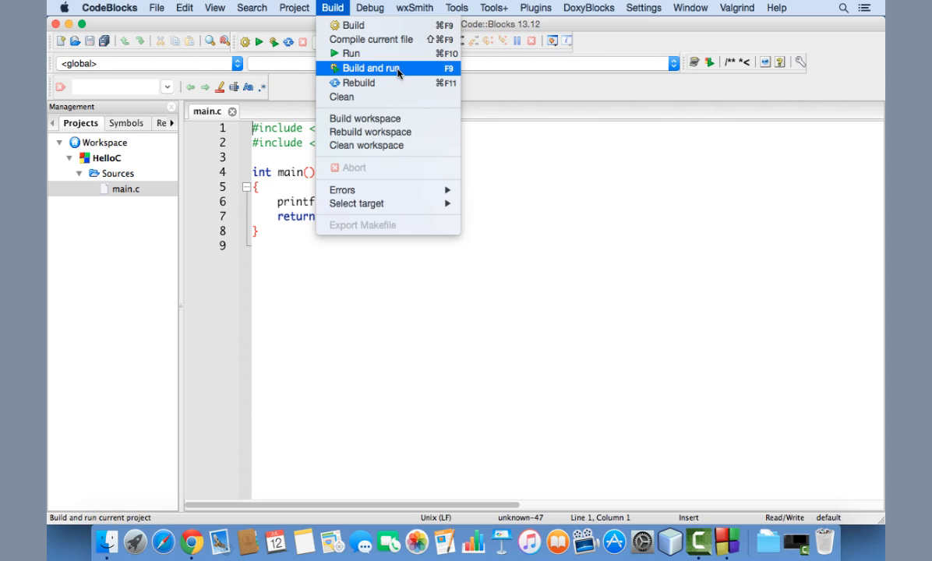
left_click(398, 71)
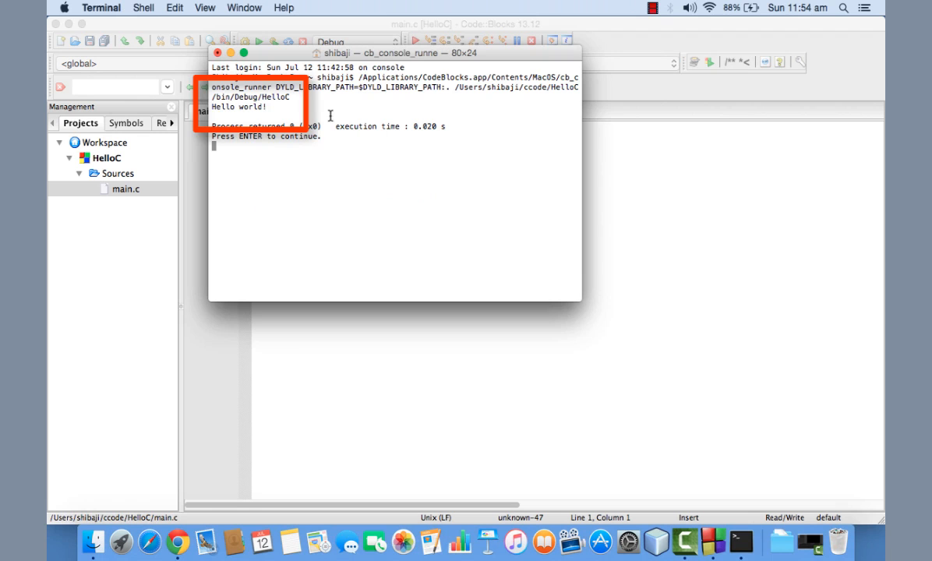
left_click_drag(267, 106, 189, 108)
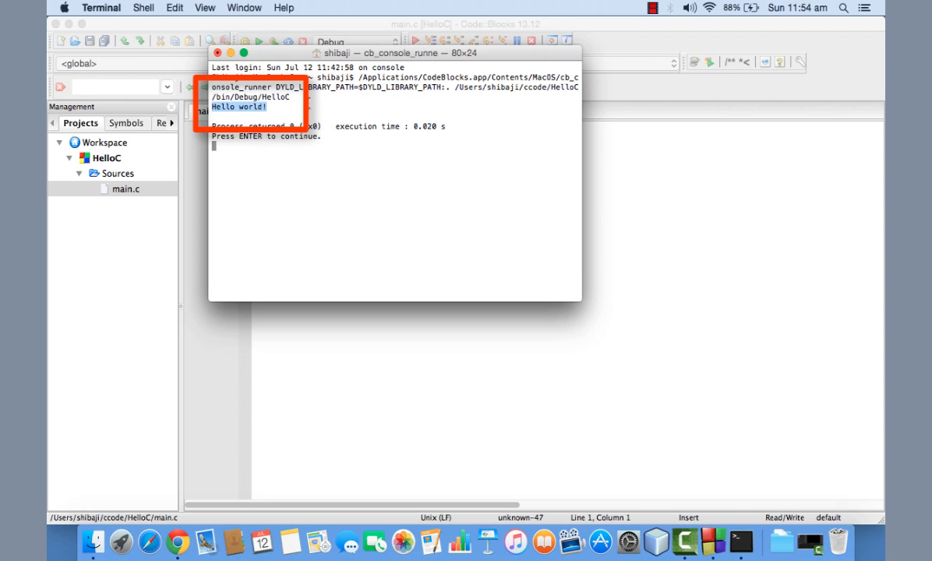
mouse_move(348, 55)
left_mouse_down()
mouse_move(461, 99)
mouse_move(444, 107)
mouse_move(451, 96)
left_mouse_up()
left_click(358, 149)
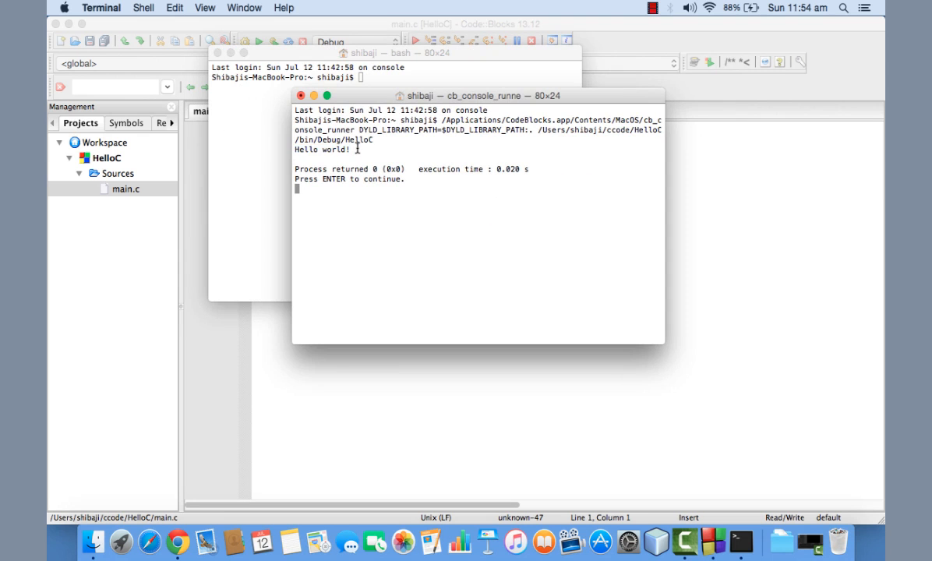
left_click_drag(358, 149, 284, 147)
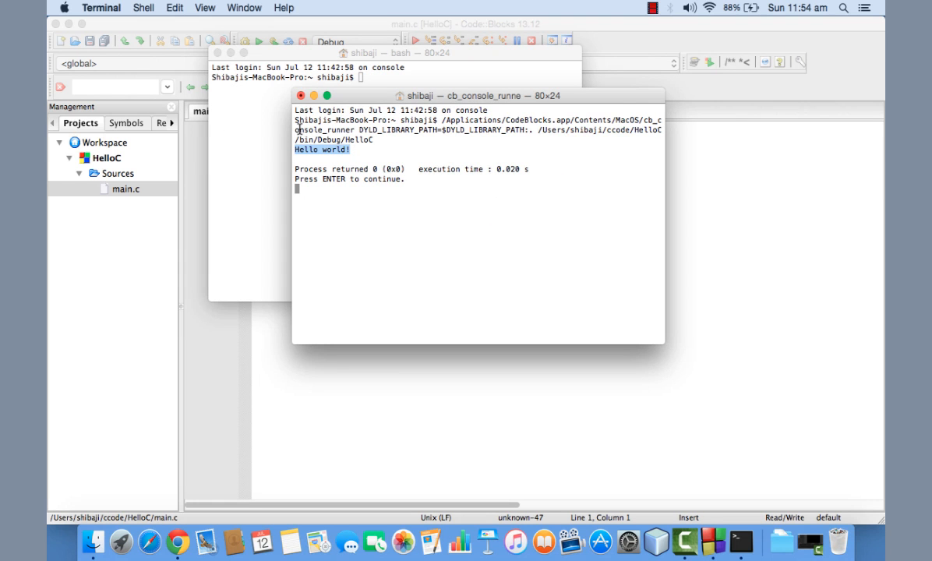
Close both terminal windows, terminating the running console process.
left_click(302, 96)
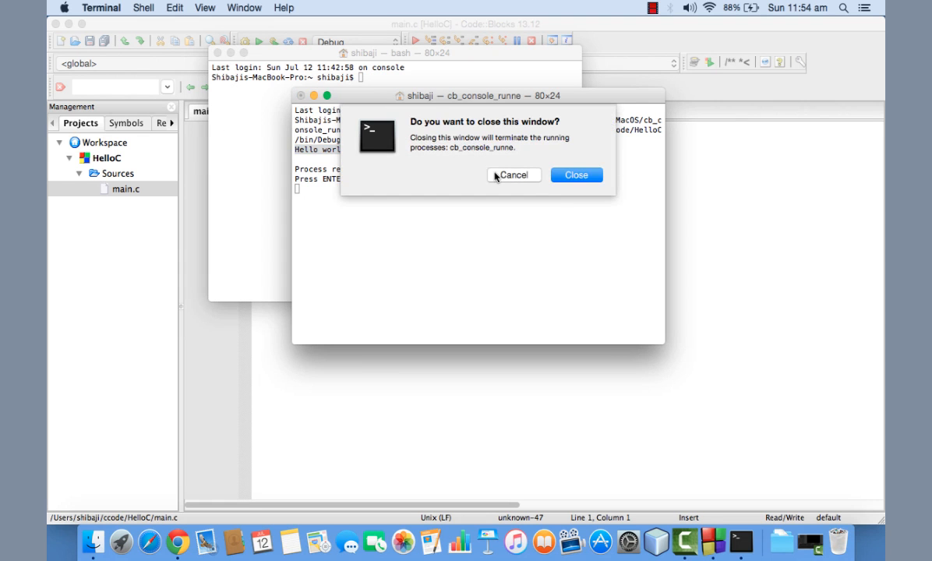
left_click(577, 175)
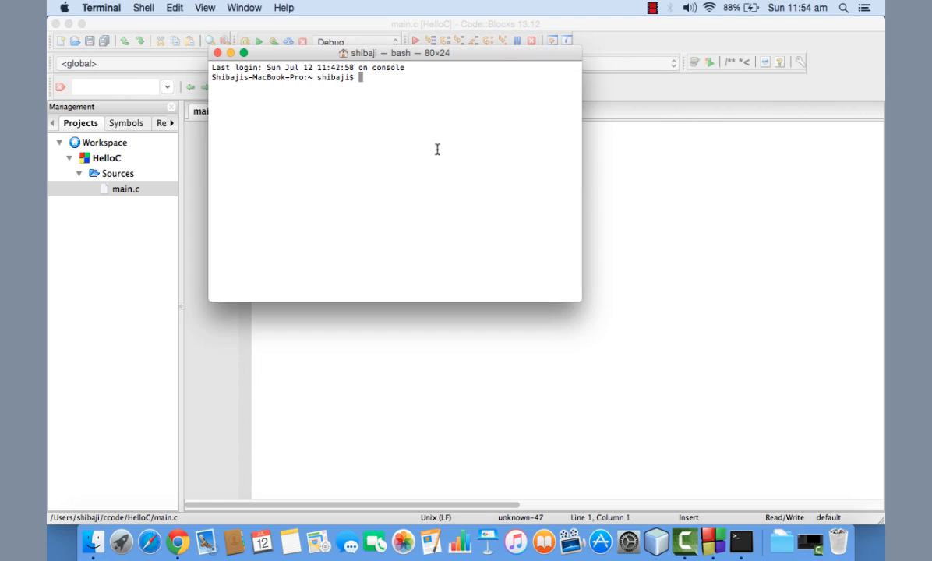
left_click(218, 53)
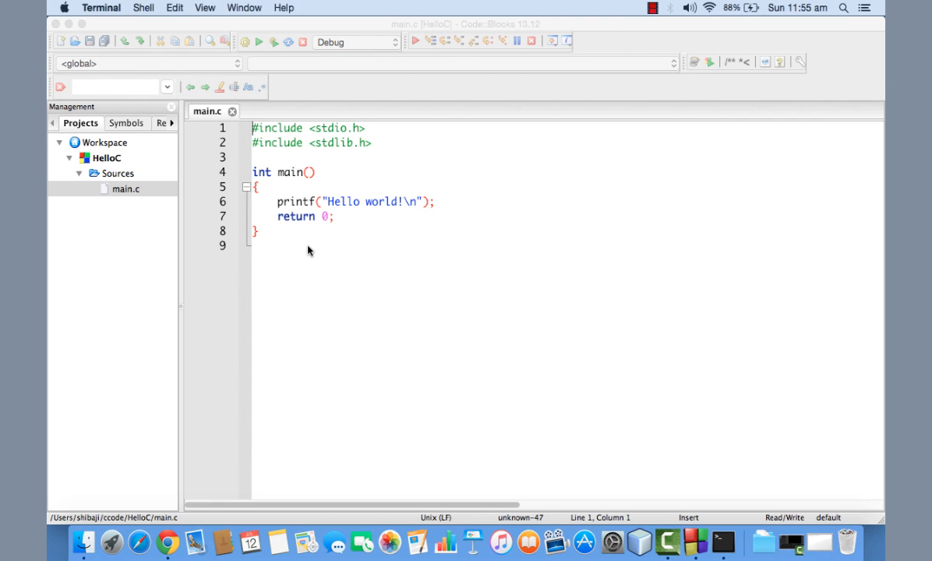